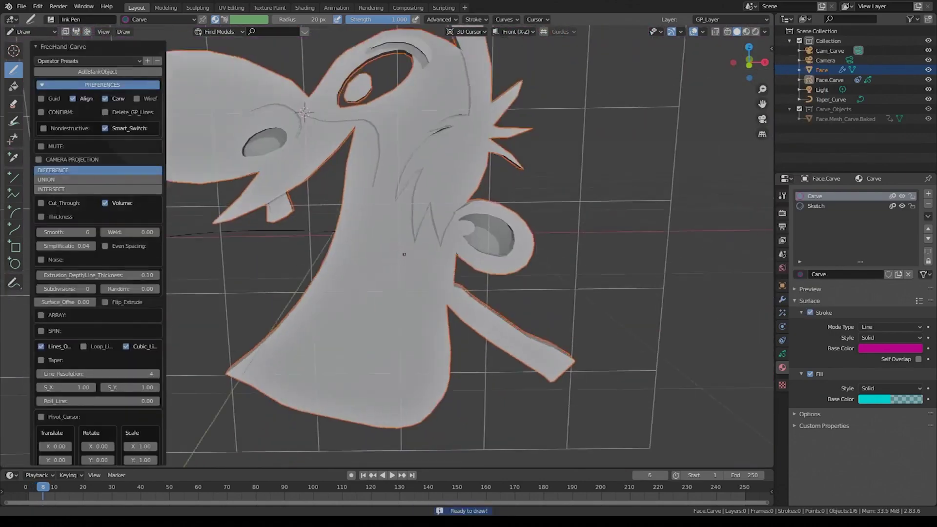
Pan the view across the carved cartoon face result.
{"action": "middle_click_drag", "start_coordinate": [341, 196], "coordinate": [427, 265], "text": "shift"}
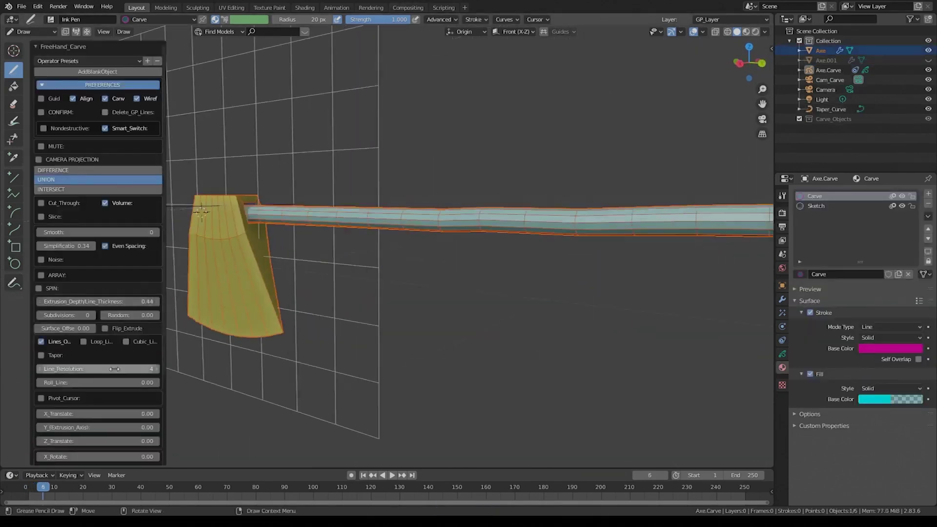
Taper the axe handle stroke, sketch the chair with arc strokes, and view the plank gate.
{"action": "left_click", "coordinate": [54, 356]}
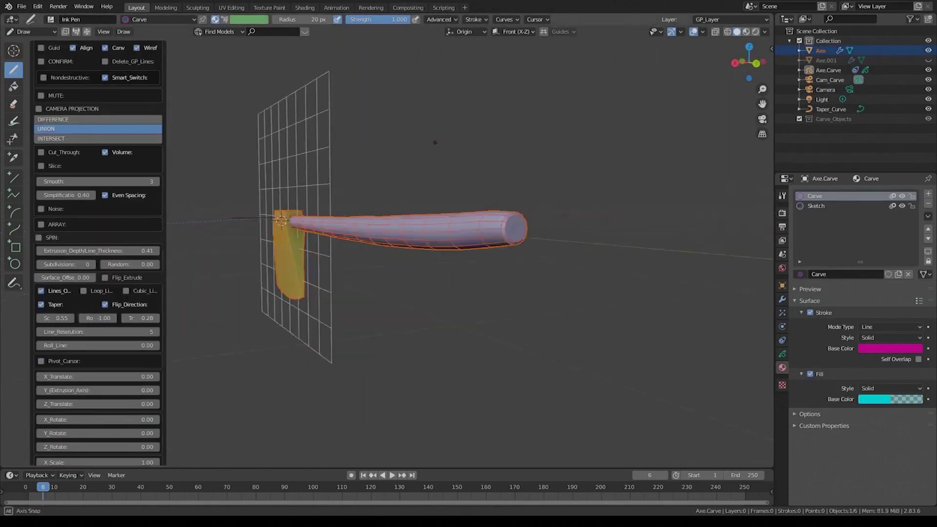
{"action": "scroll", "coordinate": [120, 394], "scroll_direction": "down", "scroll_amount": 4}
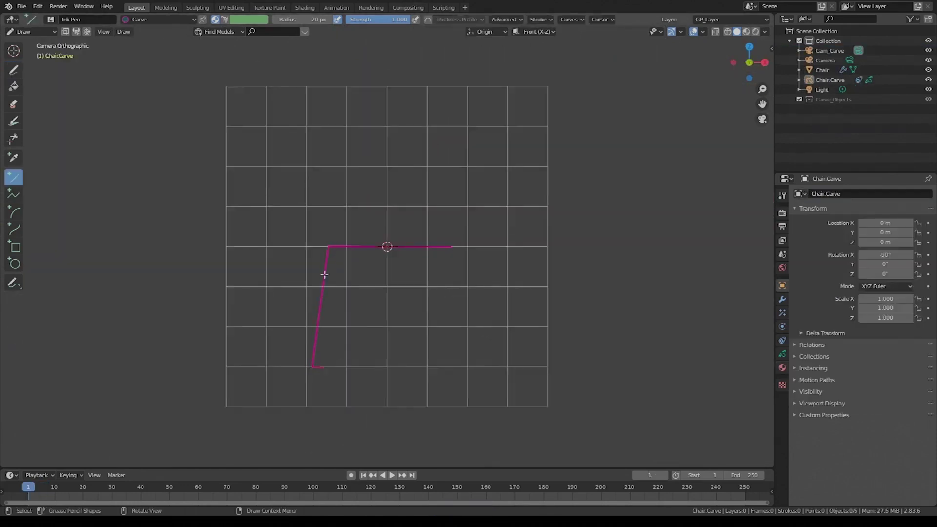
{"action": "left_click", "coordinate": [13, 211]}
{"action": "left_click_drag", "start_coordinate": [493, 73], "coordinate": [483, 368]}
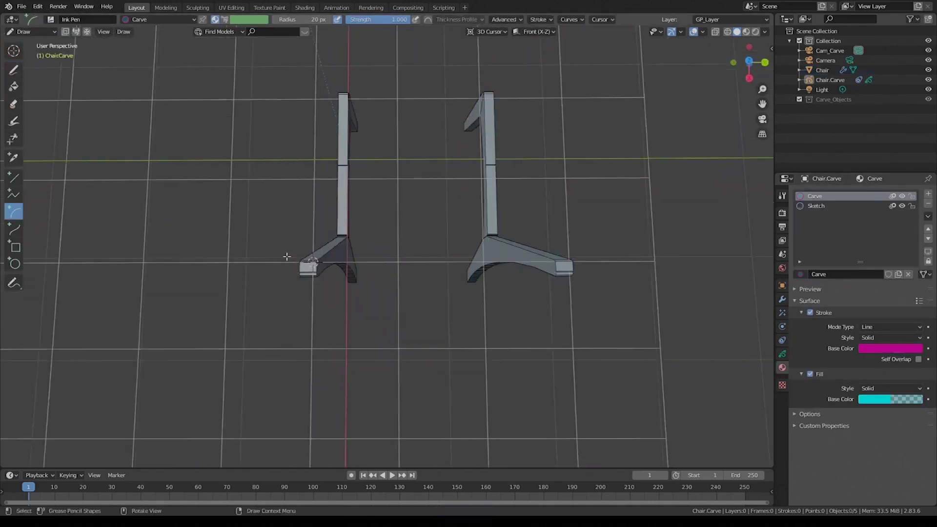
{"action": "left_click_drag", "start_coordinate": [286, 256], "coordinate": [583, 255]}
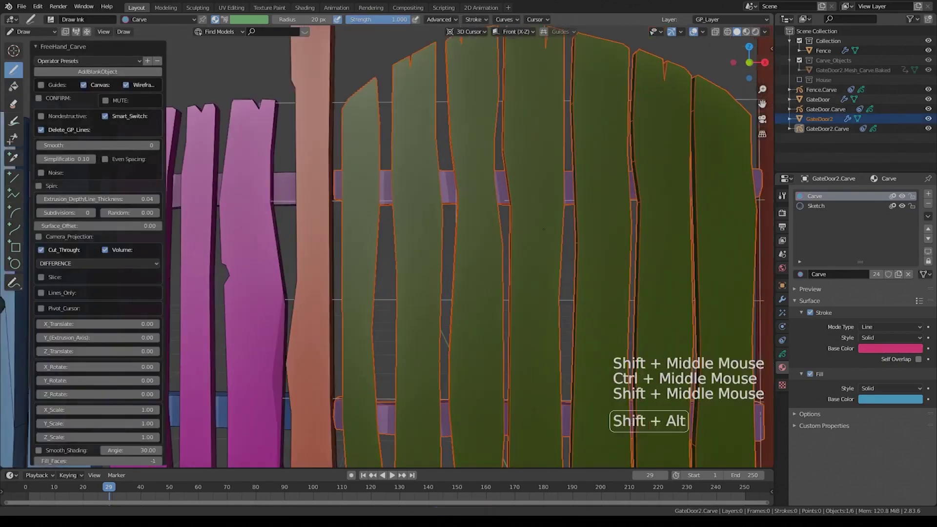
{"action": "middle_click_drag", "start_coordinate": [543, 228], "coordinate": [561, 293], "text": "ctrl"}
{"action": "middle_click_drag", "start_coordinate": [611, 171], "coordinate": [641, 142]}
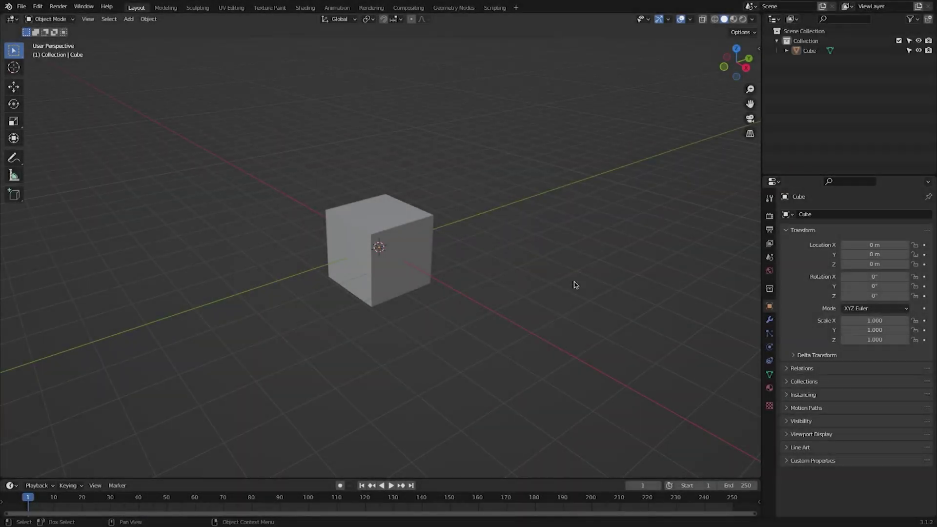
Select the default cube and create a sketch-and-carve canvas on it with Ctrl+Shift+C.
{"action": "left_click", "coordinate": [416, 242]}
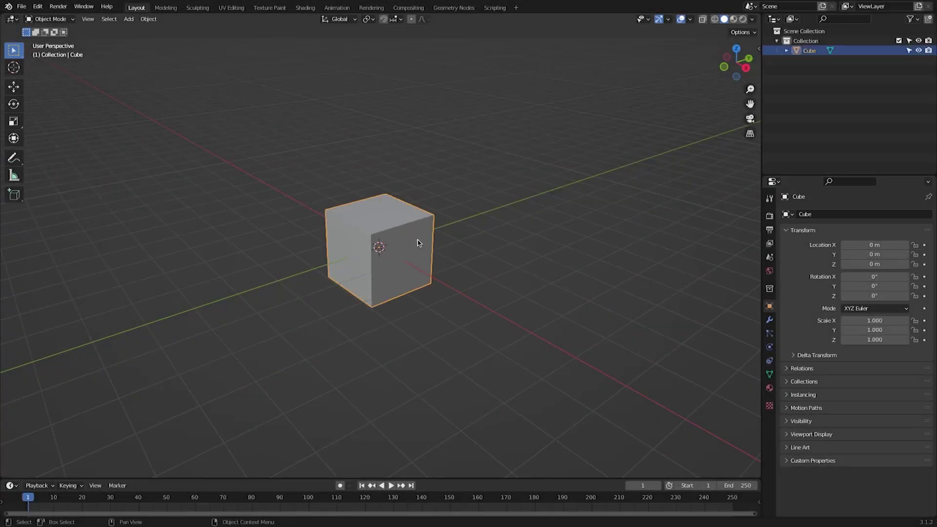
{"action": "key", "text": "ctrl+shift+c"}
{"action": "left_click_drag", "start_coordinate": [395, 186], "coordinate": [153, 83]}
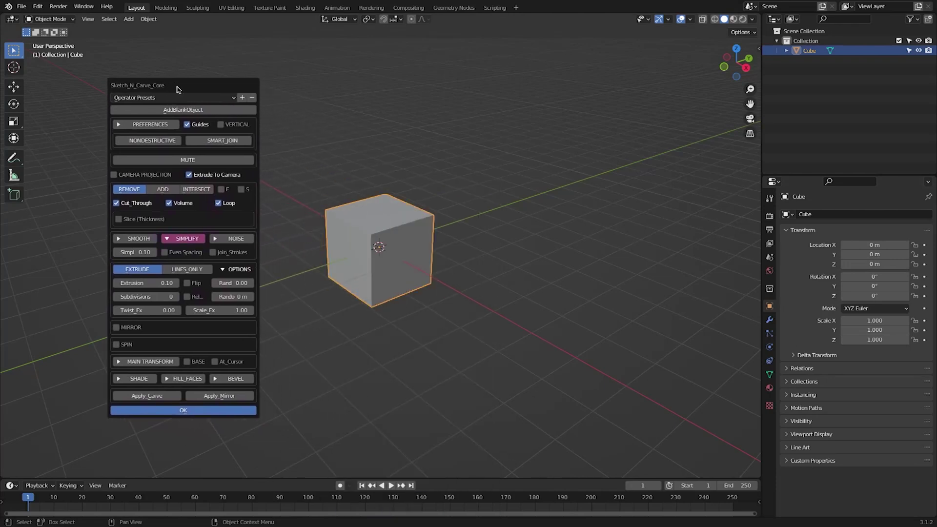
{"action": "left_click", "coordinate": [145, 126]}
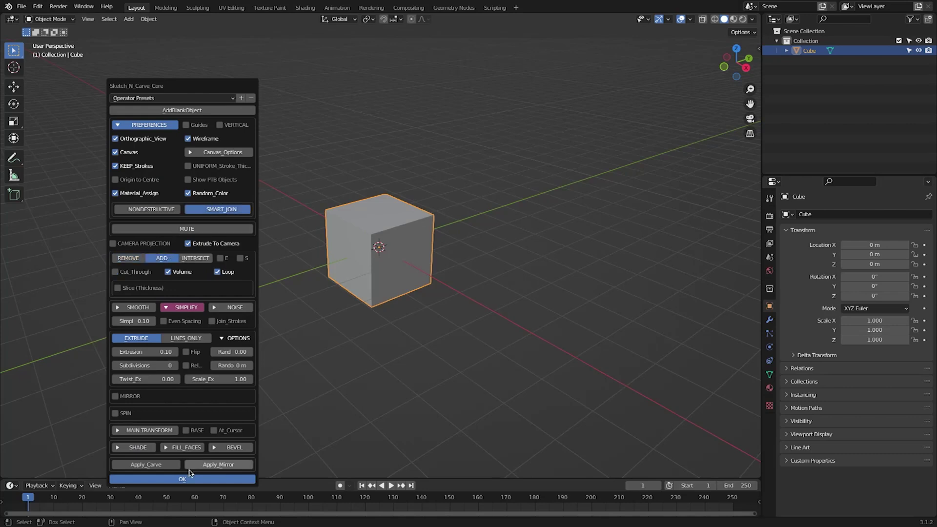
{"action": "left_click", "coordinate": [184, 480]}
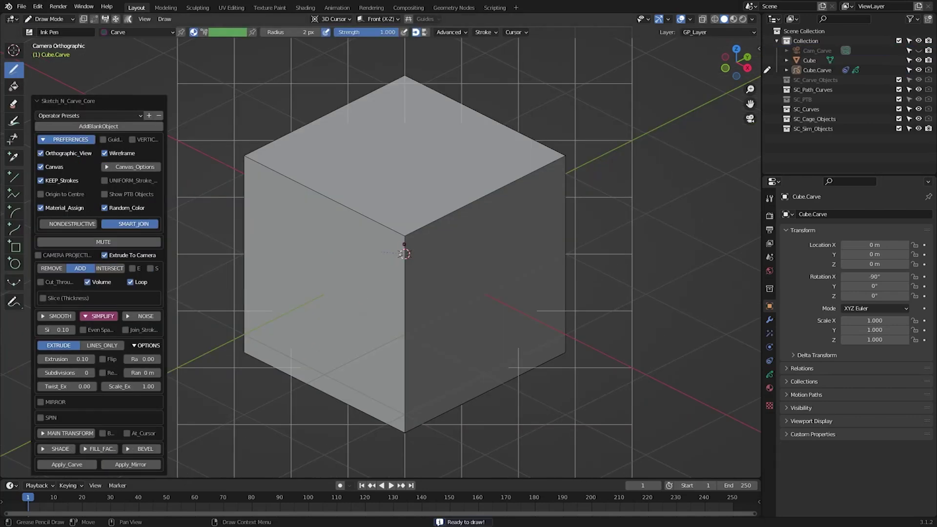
Face the cube more frontally and confirm creation of the blank carve object.
{"action": "scroll", "coordinate": [405, 244], "scroll_direction": "down", "scroll_amount": 3}
{"action": "middle_click_drag", "start_coordinate": [405, 244], "coordinate": [387, 226]}
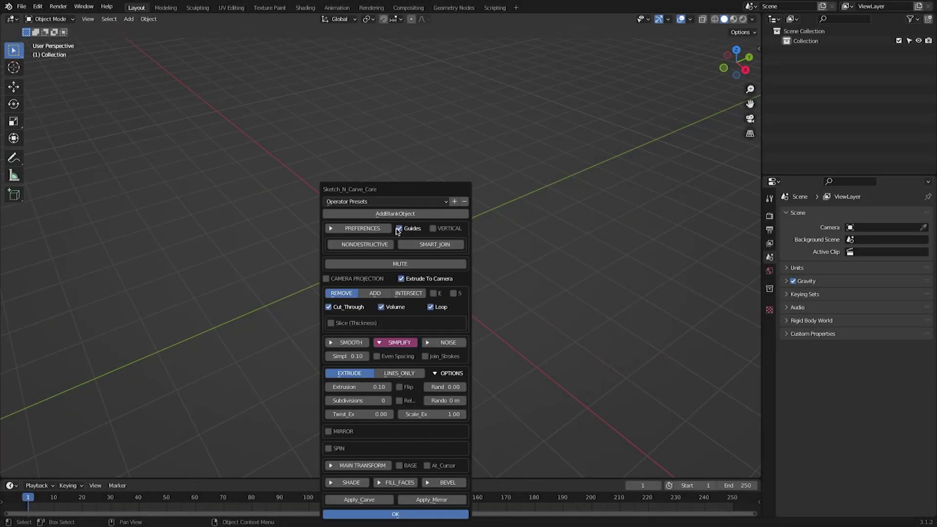
{"action": "left_click_drag", "start_coordinate": [394, 189], "coordinate": [240, 86]}
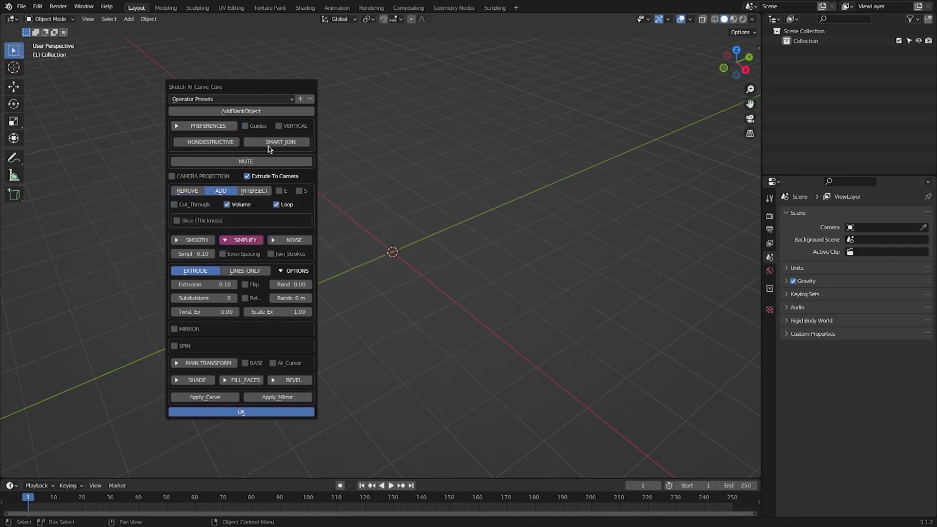
{"action": "left_click", "coordinate": [215, 127]}
{"action": "left_click", "coordinate": [213, 126]}
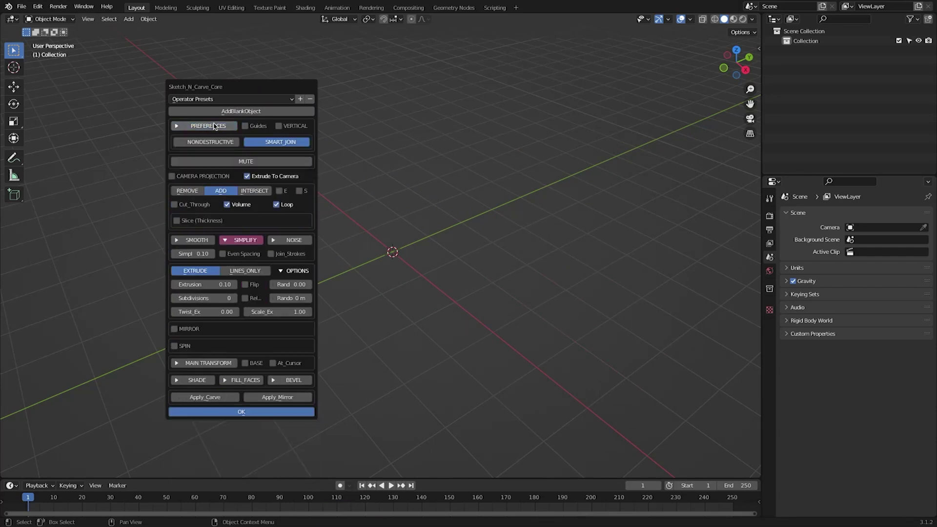
{"action": "left_click", "coordinate": [253, 138]}
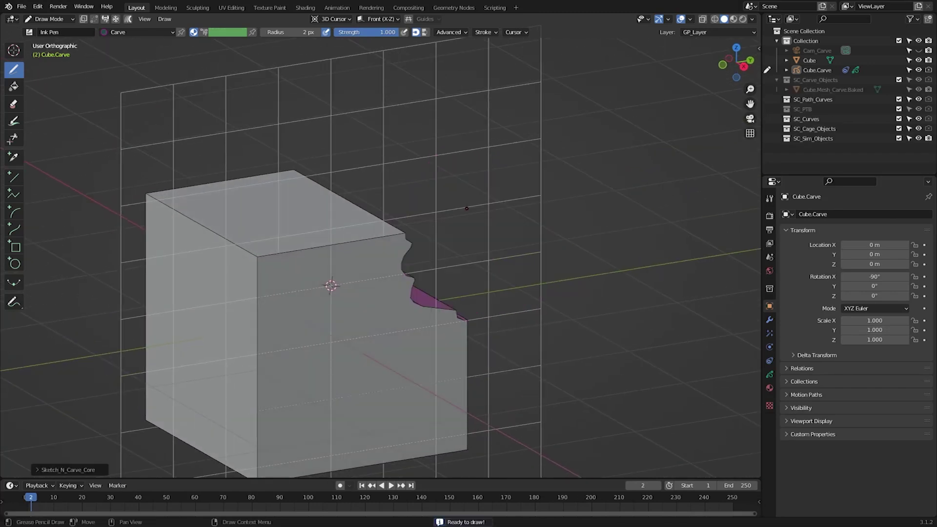
Reopen the last carve's settings and switch the operation to ADD.
{"action": "left_click", "coordinate": [82, 470]}
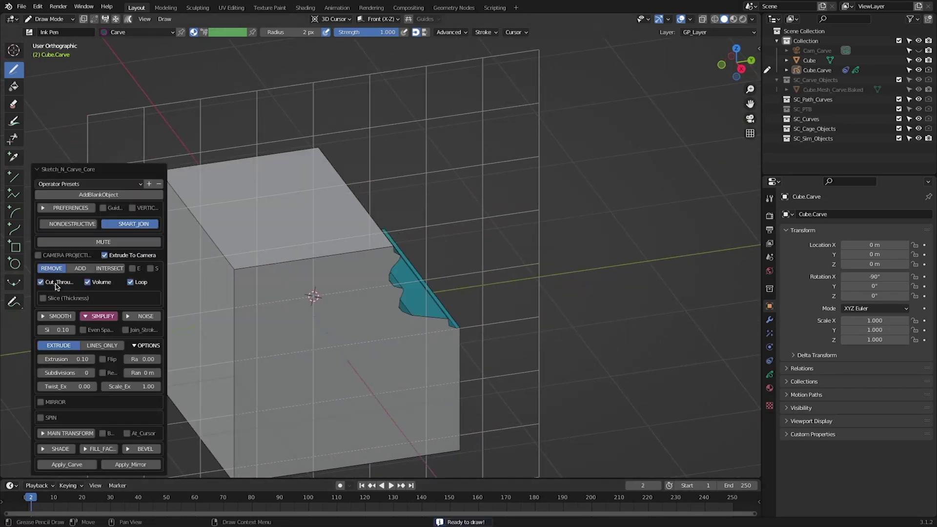
{"action": "mouse_move", "coordinate": [323, 273]}
{"action": "middle_mouse_down"}
{"action": "mouse_move", "coordinate": [344, 264]}
{"action": "mouse_move", "coordinate": [135, 284]}
{"action": "middle_mouse_up"}
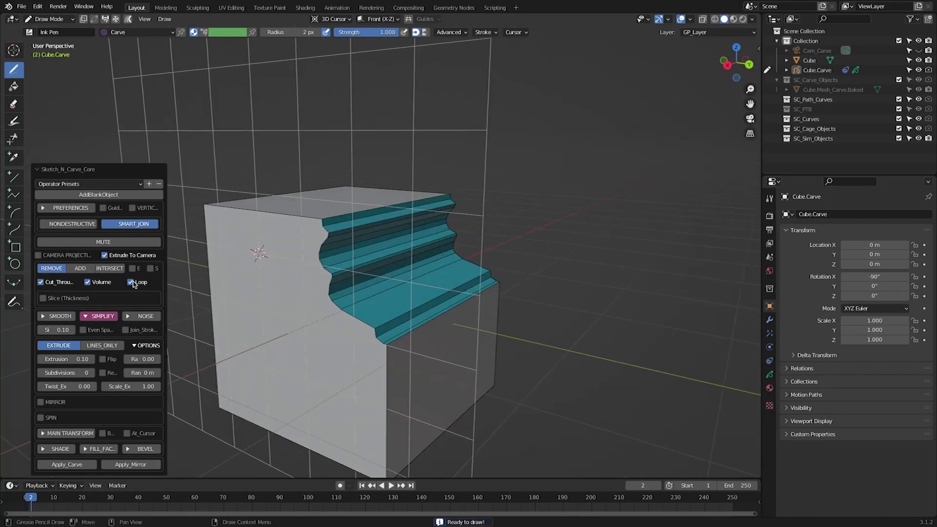
{"action": "left_click", "coordinate": [81, 268]}
{"action": "middle_click_drag", "start_coordinate": [380, 249], "coordinate": [140, 340]}
Set extrusion to -2.87, try INTERSECT, then choose REMOVE with Cut_Through enabled.
{"action": "left_click_drag", "start_coordinate": [78, 359], "coordinate": [113, 348]}
{"action": "left_click", "coordinate": [110, 268]}
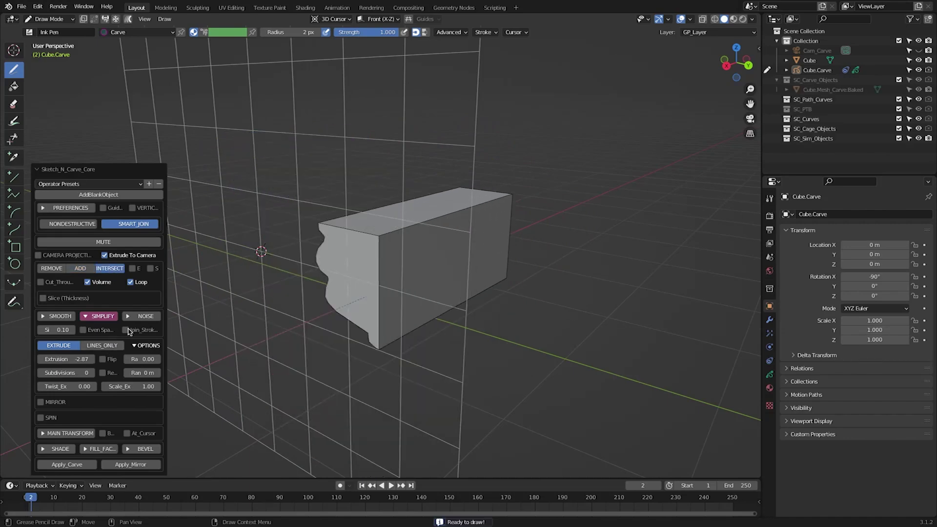
{"action": "middle_click_drag", "start_coordinate": [293, 317], "coordinate": [371, 313]}
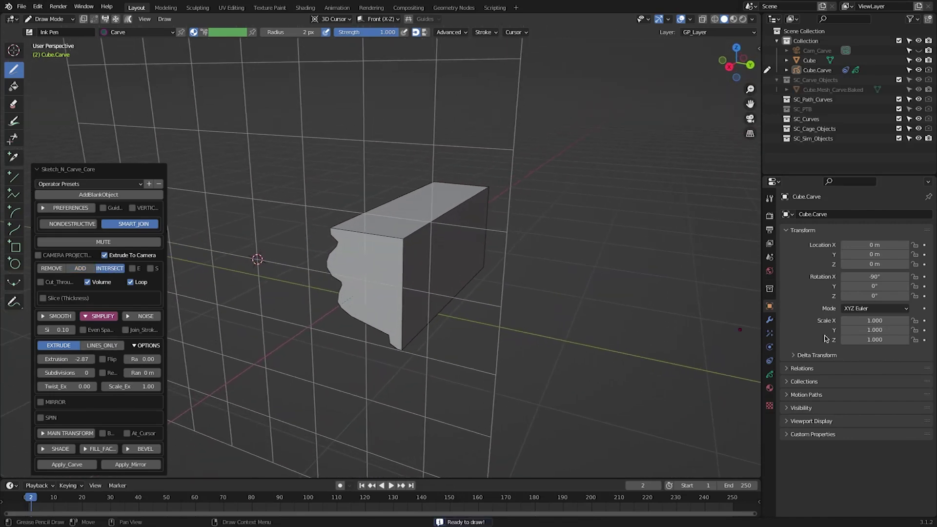
{"action": "middle_click_drag", "start_coordinate": [635, 312], "coordinate": [564, 287]}
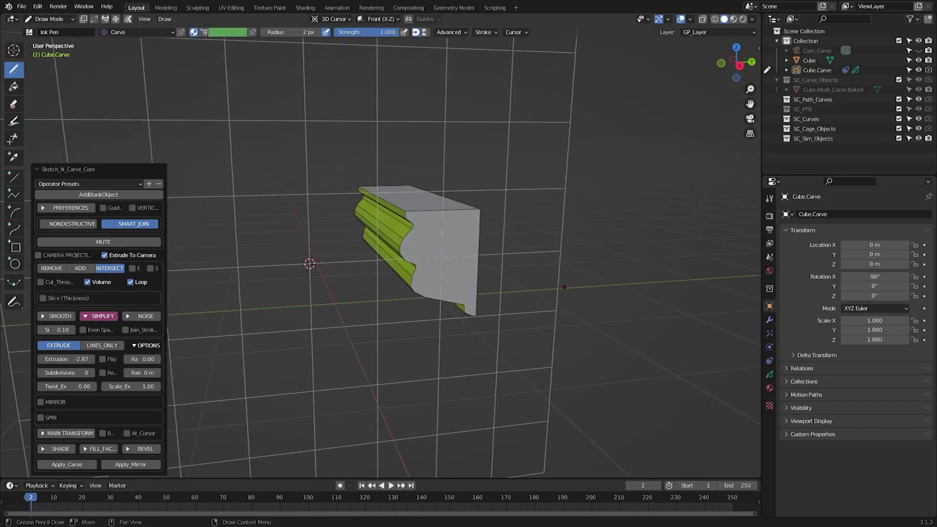
{"action": "left_click", "coordinate": [51, 268]}
{"action": "left_click", "coordinate": [41, 282]}
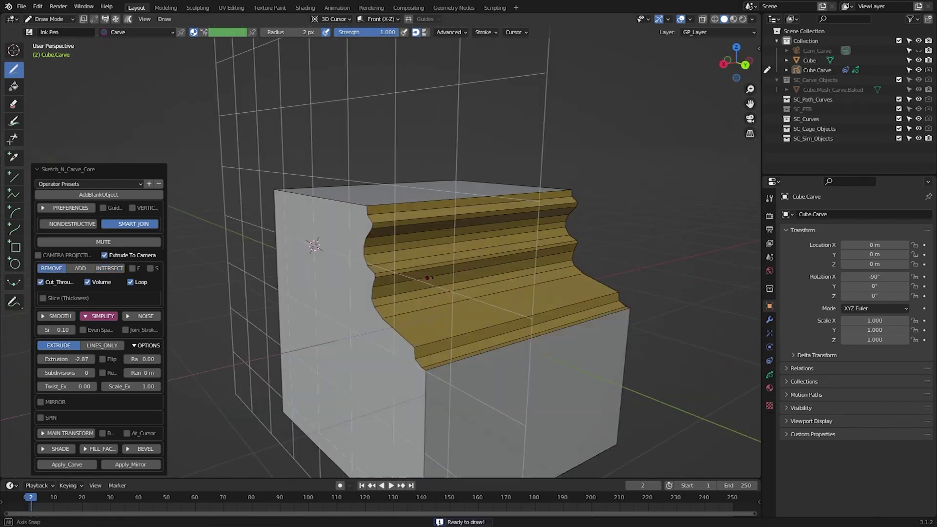
Show the carve preferences, enable the canvas grid, and toggle orthographic view off and on.
{"action": "left_click", "coordinate": [71, 208]}
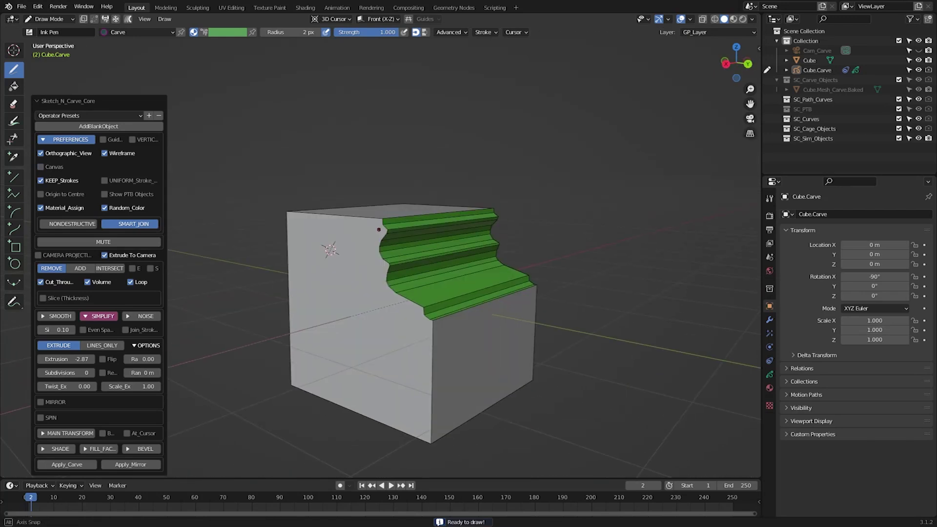
{"action": "left_click", "coordinate": [41, 167]}
{"action": "left_click", "coordinate": [67, 155]}
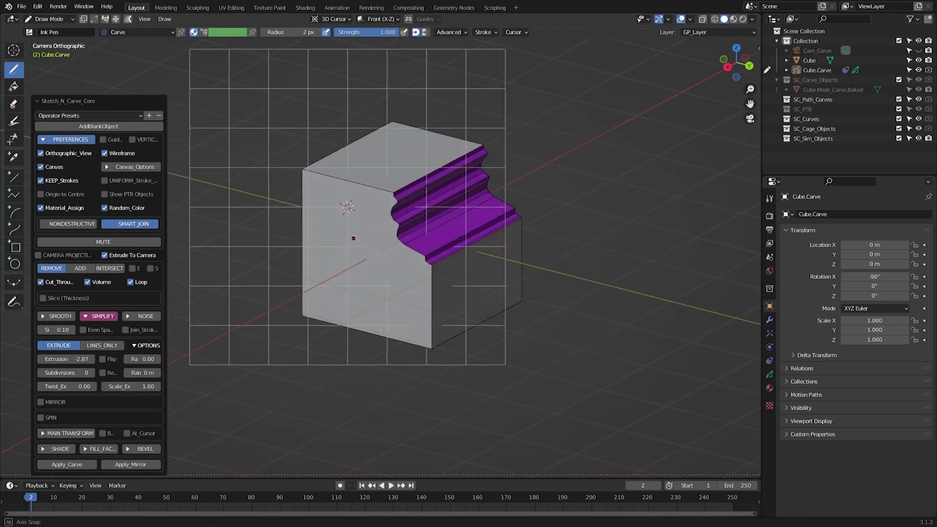
{"action": "left_click", "coordinate": [67, 155]}
{"action": "left_click", "coordinate": [67, 154]}
{"action": "left_click", "coordinate": [67, 154]}
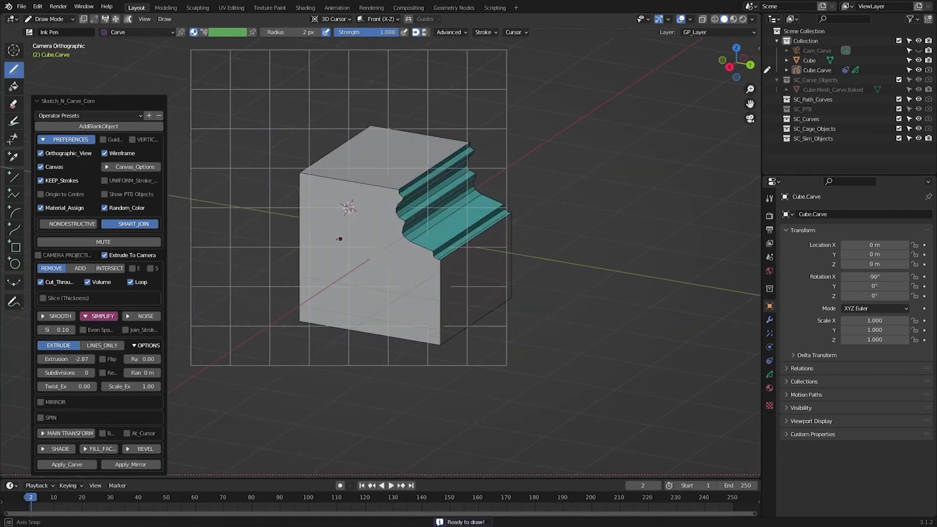
Zoom in on the cube and turn off the carve's wireframe display.
{"action": "scroll", "coordinate": [446, 243], "scroll_direction": "up", "scroll_amount": 5}
{"action": "middle_click_drag", "start_coordinate": [446, 243], "coordinate": [381, 239]}
{"action": "left_click", "coordinate": [105, 153]}
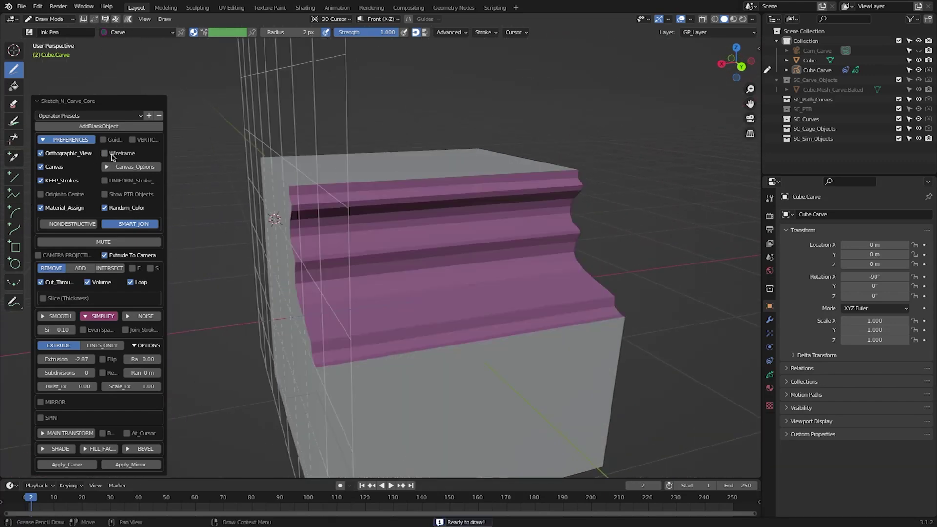
{"action": "left_click", "coordinate": [112, 155]}
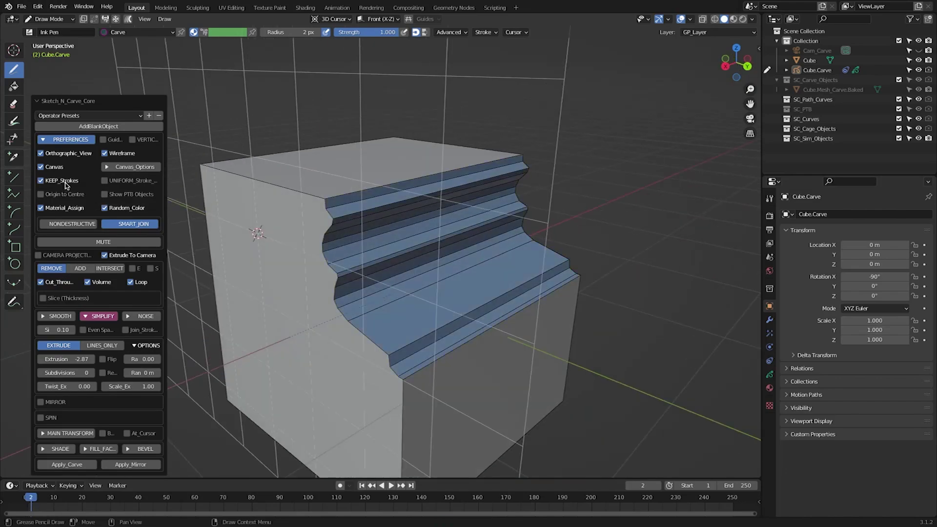
{"action": "middle_click_drag", "start_coordinate": [66, 185], "coordinate": [316, 237]}
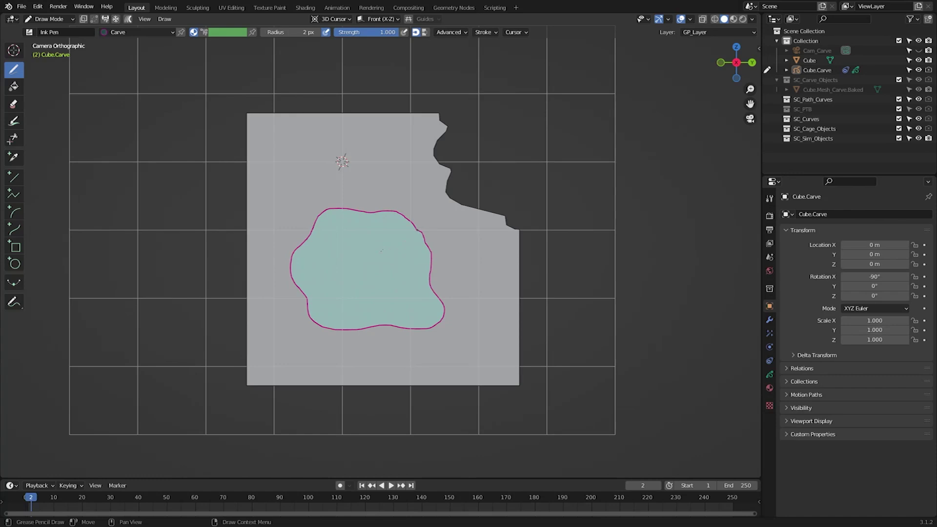
Carve a rounded hole through the cube's face and toggle MUTE to compare stroke and cut.
{"action": "mouse_move", "coordinate": [385, 235]}
{"action": "middle_mouse_down"}
{"action": "mouse_move", "coordinate": [360, 268]}
{"action": "mouse_move", "coordinate": [332, 246]}
{"action": "middle_mouse_up"}
{"action": "left_click", "coordinate": [103, 242]}
{"action": "left_click", "coordinate": [103, 242]}
{"action": "left_click", "coordinate": [103, 242]}
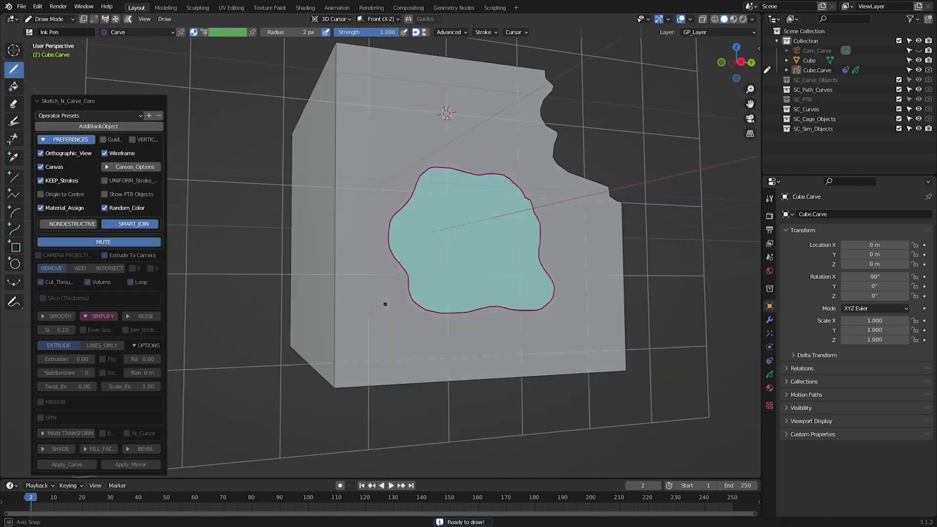
{"action": "middle_click_drag", "start_coordinate": [382, 303], "coordinate": [364, 303]}
Sketch a closed stepped notch at the lower-left corner and toggle MUTE to inspect the cut.
{"action": "left_click_drag", "start_coordinate": [275, 310], "coordinate": [309, 310]}
{"action": "left_click_drag", "start_coordinate": [379, 360], "coordinate": [273, 404]}
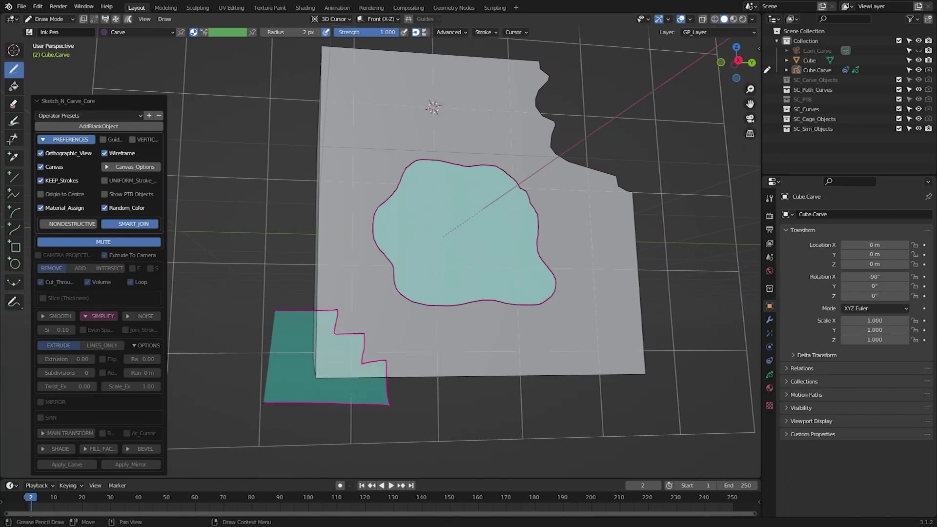
{"action": "middle_click_drag", "start_coordinate": [273, 405], "coordinate": [370, 321]}
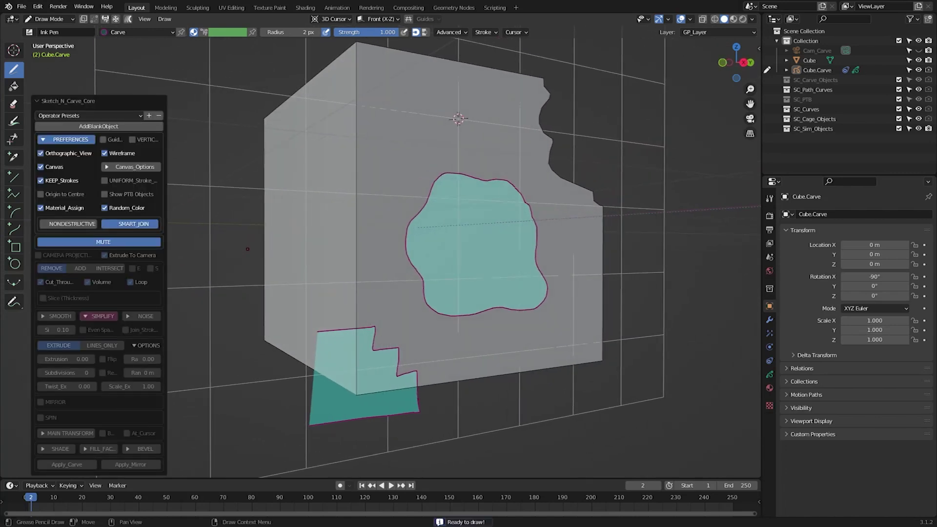
{"action": "left_click", "coordinate": [114, 242]}
{"action": "mouse_move", "coordinate": [114, 244]}
{"action": "middle_mouse_down"}
{"action": "mouse_move", "coordinate": [161, 249]}
{"action": "mouse_move", "coordinate": [112, 242]}
{"action": "middle_mouse_up"}
{"action": "left_click", "coordinate": [112, 242]}
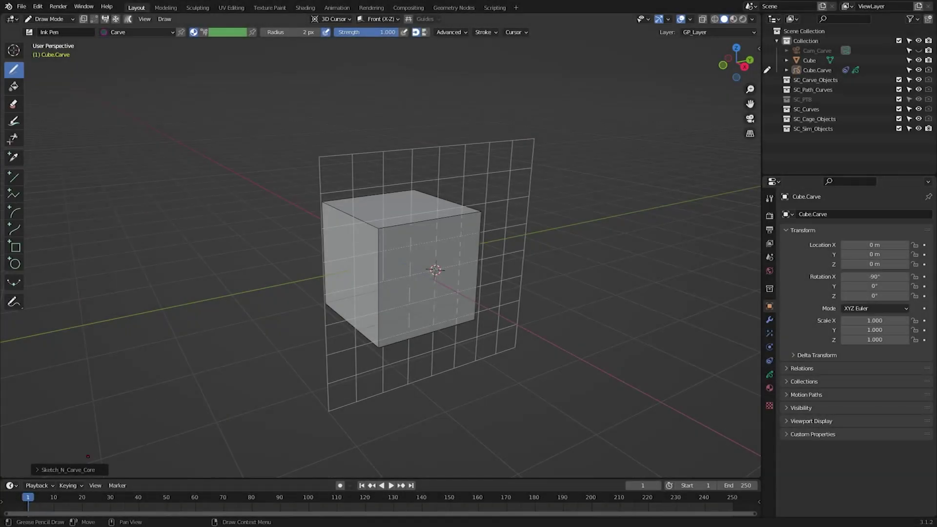
{"action": "left_click", "coordinate": [85, 470]}
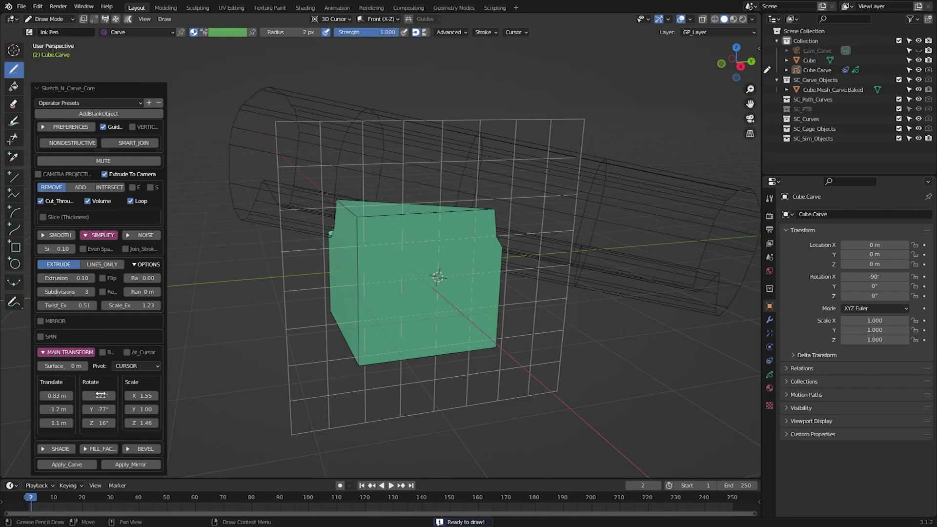
Adjust the cutter's translate values, reset them, and set the Y offset to 0.51 m.
{"action": "left_click_drag", "start_coordinate": [99, 395], "coordinate": [98, 396]}
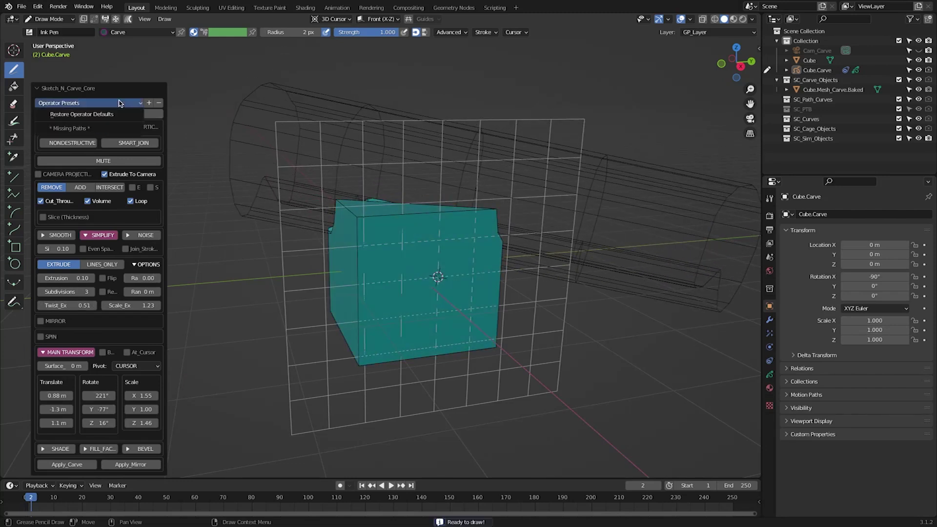
{"action": "left_click", "coordinate": [91, 115]}
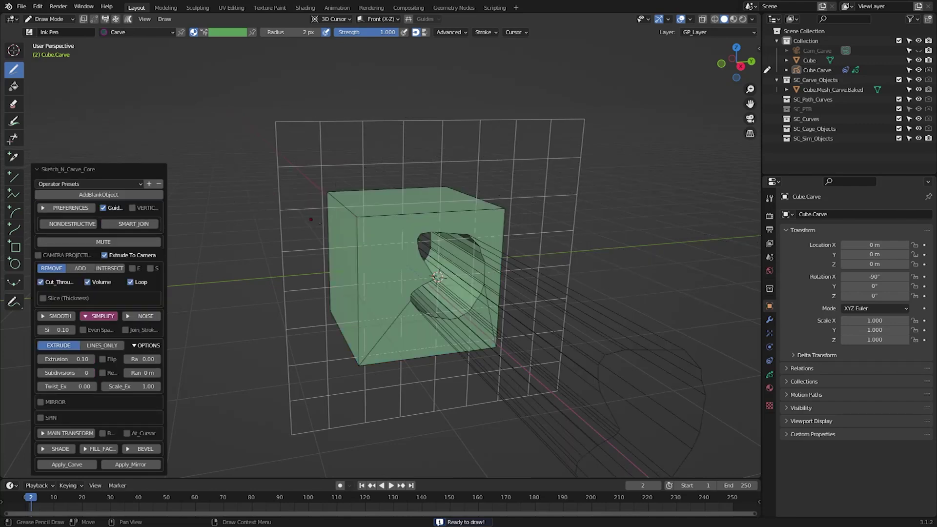
{"action": "middle_click_drag", "start_coordinate": [311, 219], "coordinate": [421, 292]}
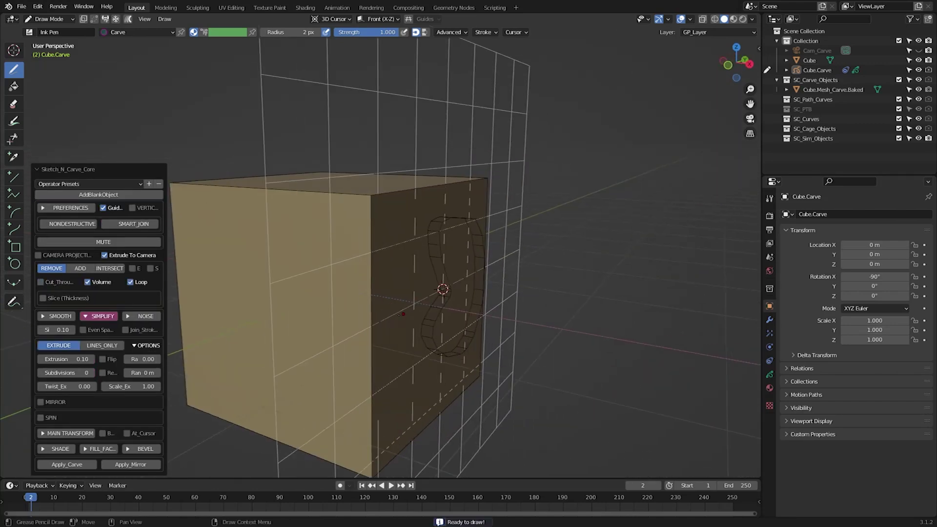
{"action": "left_click_drag", "start_coordinate": [57, 409], "coordinate": [78, 409]}
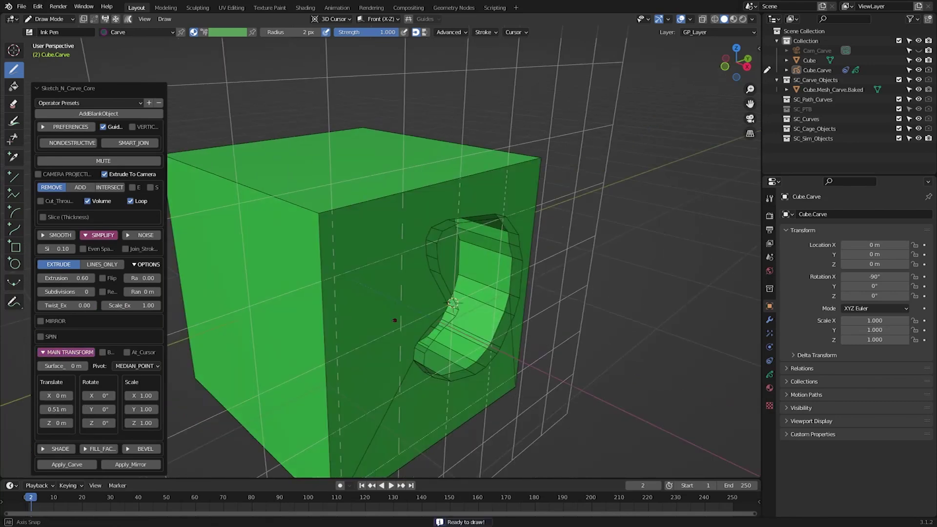
{"action": "middle_click_drag", "start_coordinate": [394, 320], "coordinate": [342, 303]}
Restore operator defaults from the presets menu, then undo and reopen the carve settings.
{"action": "left_click", "coordinate": [149, 103]}
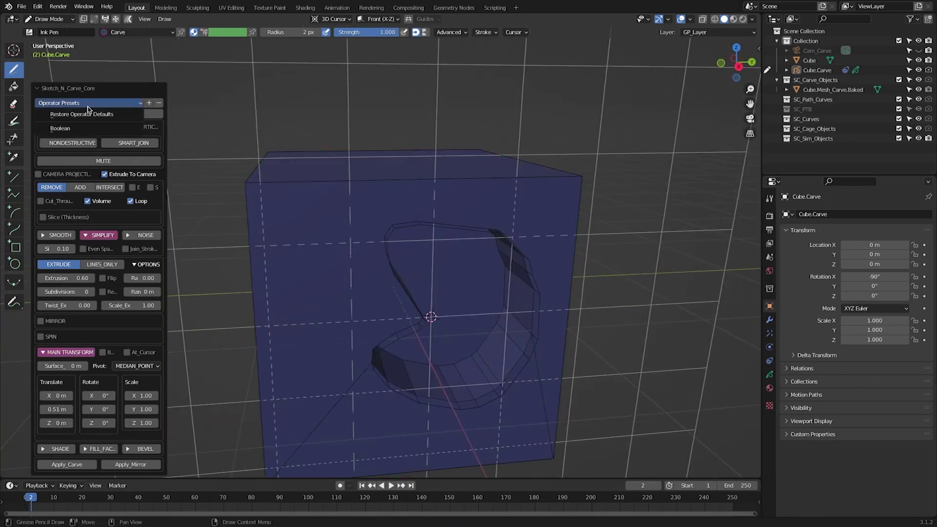
{"action": "left_click", "coordinate": [88, 112]}
{"action": "key", "text": "ctrl+z"}
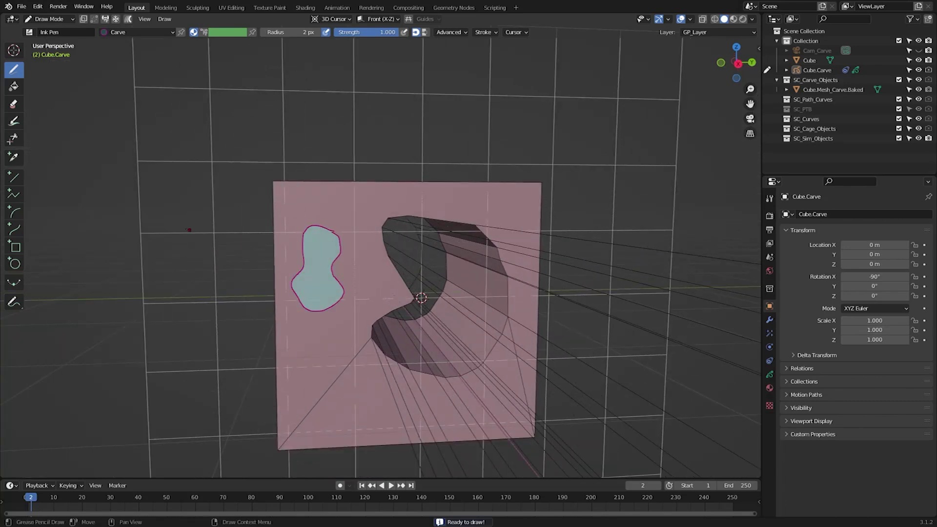
{"action": "key", "text": "F9"}
Draw a small blob carve stroke to the left of the tunnel.
{"action": "left_click_drag", "start_coordinate": [270, 188], "coordinate": [113, 172]}
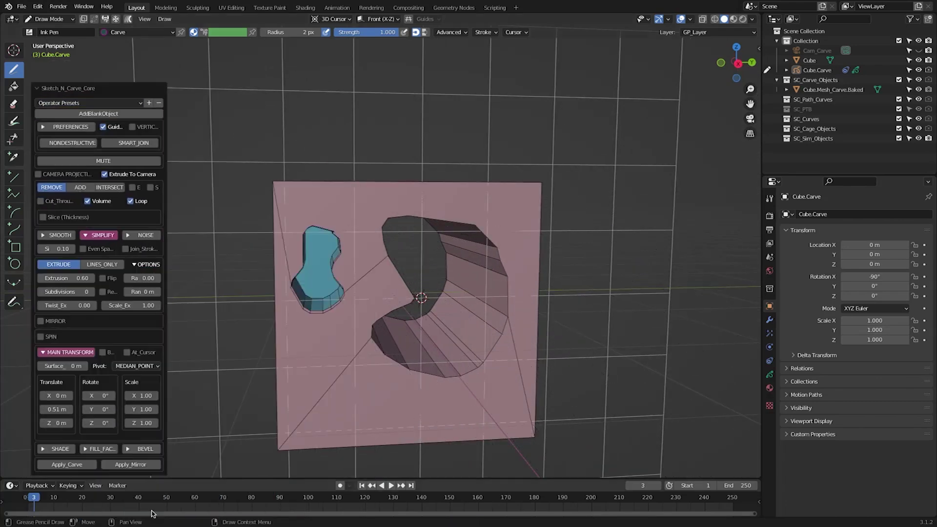
{"action": "middle_click_drag", "start_coordinate": [440, 293], "coordinate": [561, 273]}
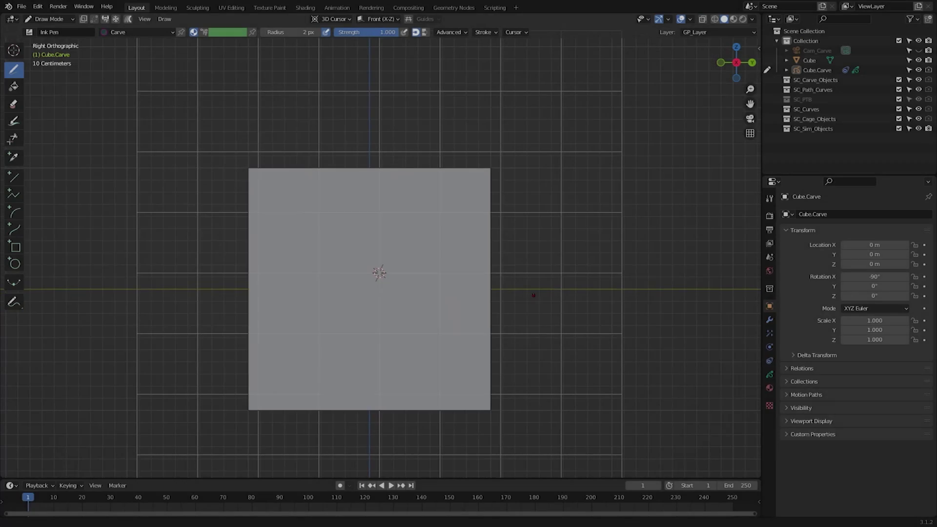
{"action": "scroll", "coordinate": [518, 244], "scroll_direction": "up", "scroll_amount": 1}
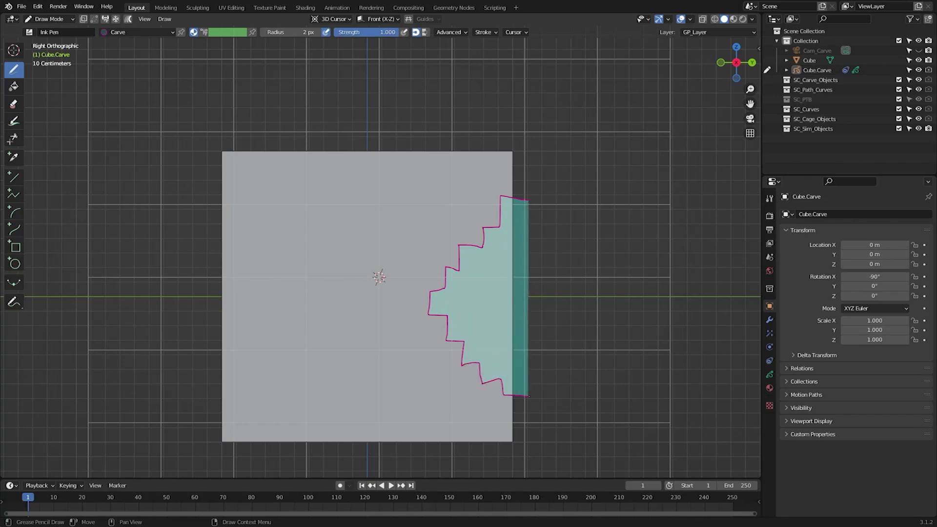
Carve the stepped notch into the cube's right edge with NONDESTRUCTIVE enabled.
{"action": "mouse_move", "coordinate": [514, 320]}
{"action": "middle_mouse_down"}
{"action": "mouse_move", "coordinate": [447, 303]}
{"action": "mouse_move", "coordinate": [467, 295]}
{"action": "mouse_move", "coordinate": [443, 294]}
{"action": "mouse_move", "coordinate": [452, 292]}
{"action": "middle_mouse_up"}
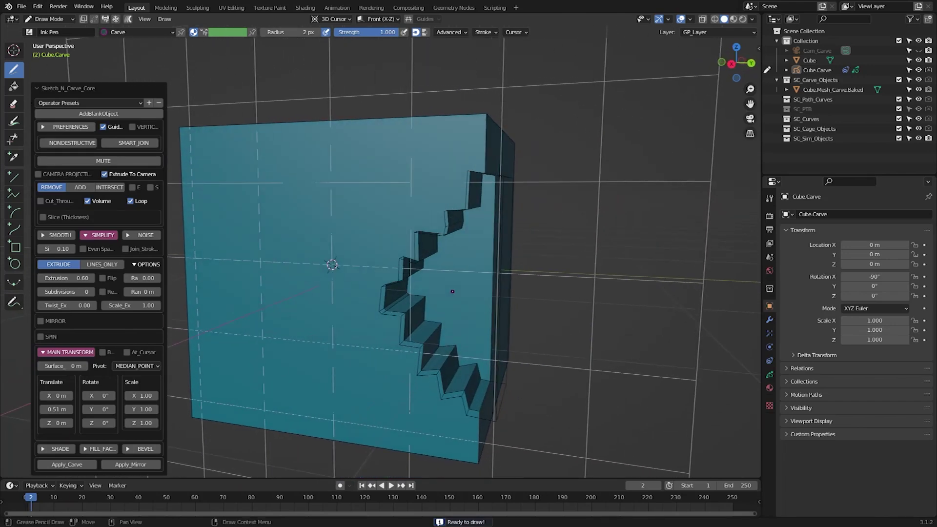
{"action": "left_click", "coordinate": [77, 141]}
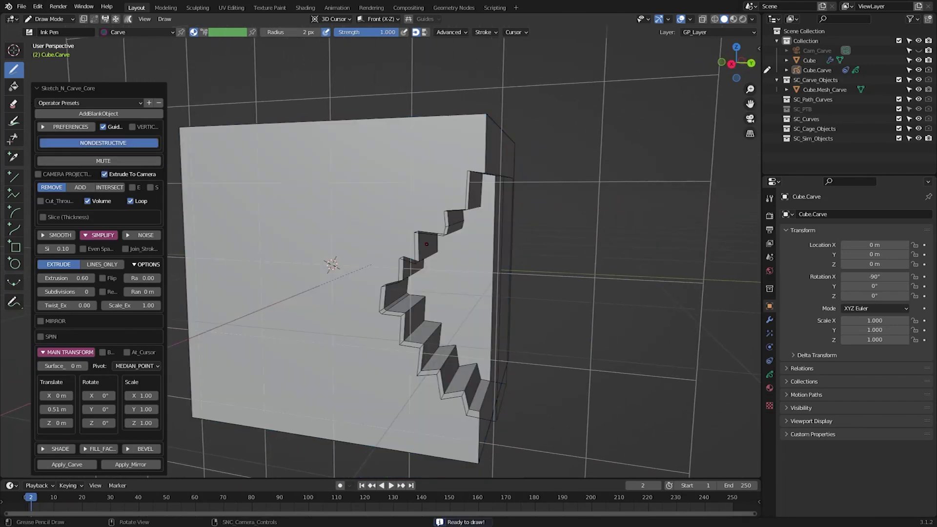
{"action": "scroll", "coordinate": [427, 244], "scroll_direction": "up", "scroll_amount": 5}
In Edit Mode, scale the cutter mesh larger and move it along Y.
{"action": "key", "text": "Tab"}
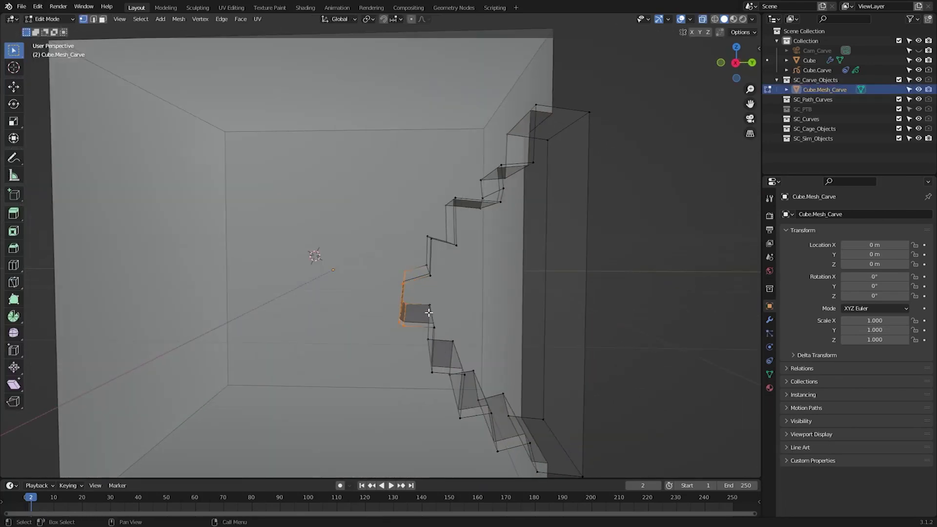
{"action": "middle_click_drag", "start_coordinate": [429, 312], "coordinate": [427, 316]}
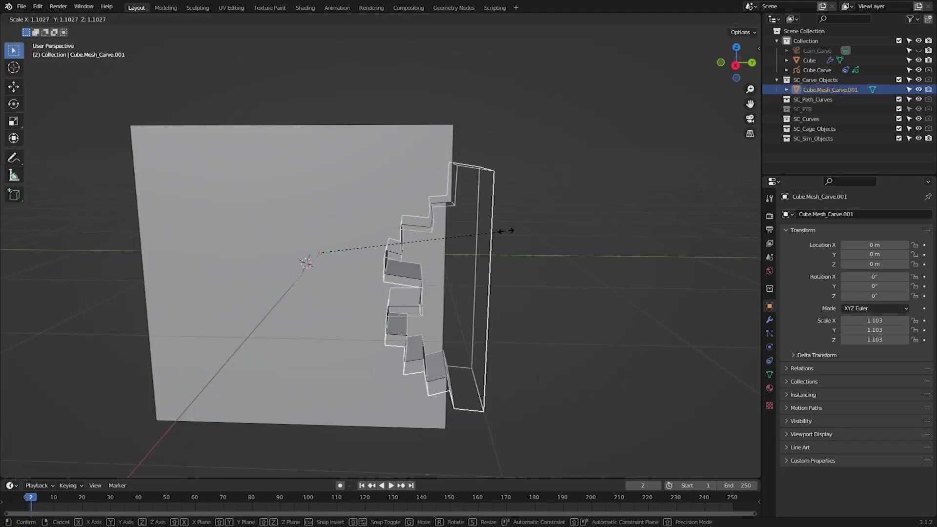
{"action": "left_click", "coordinate": [503, 230]}
{"action": "key", "text": "g"}
{"action": "key", "text": "y"}
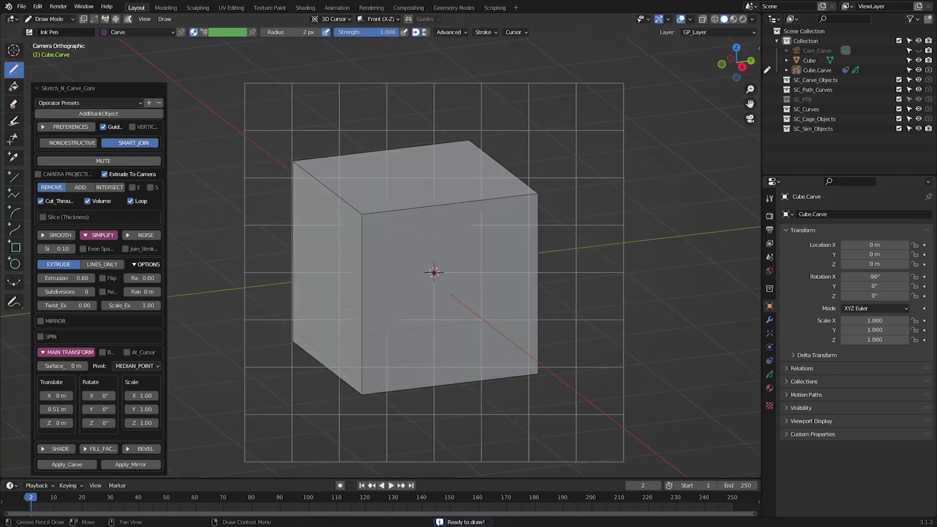
Switch to the side orthographic view with Ctrl+Numpad 3 and carve the drawn stroke into the cube.
{"action": "key", "text": "ctrl+KP_3"}
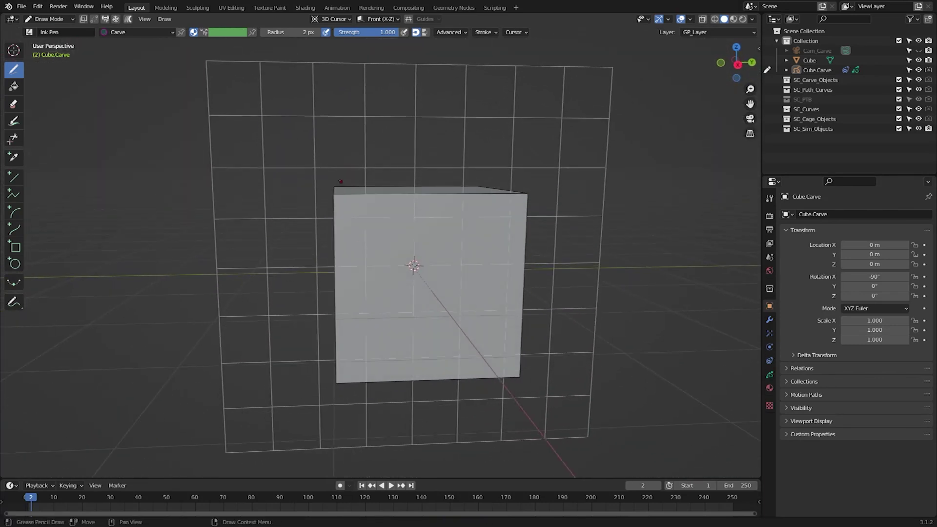
{"action": "left_click_drag", "start_coordinate": [381, 216], "coordinate": [389, 218]}
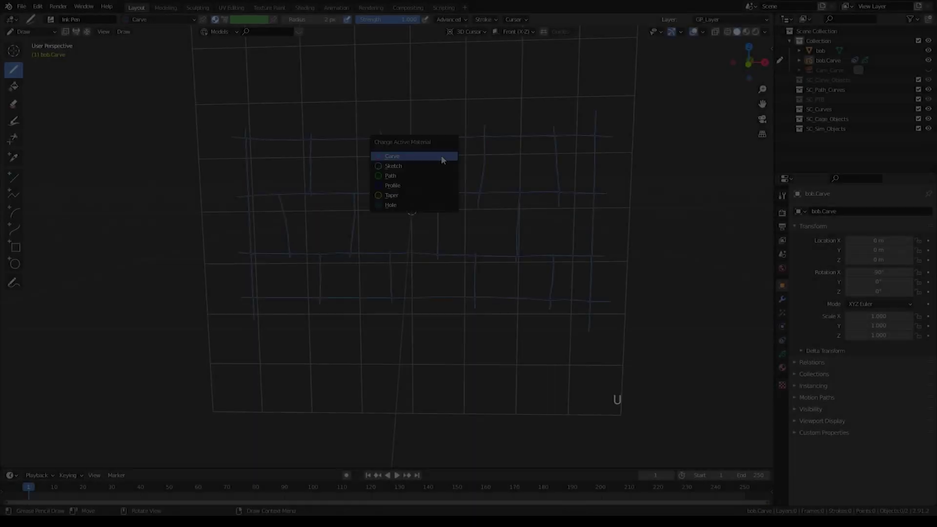
Pick the Carve material, look over the model, and return to Object Mode.
{"action": "left_click", "coordinate": [442, 157]}
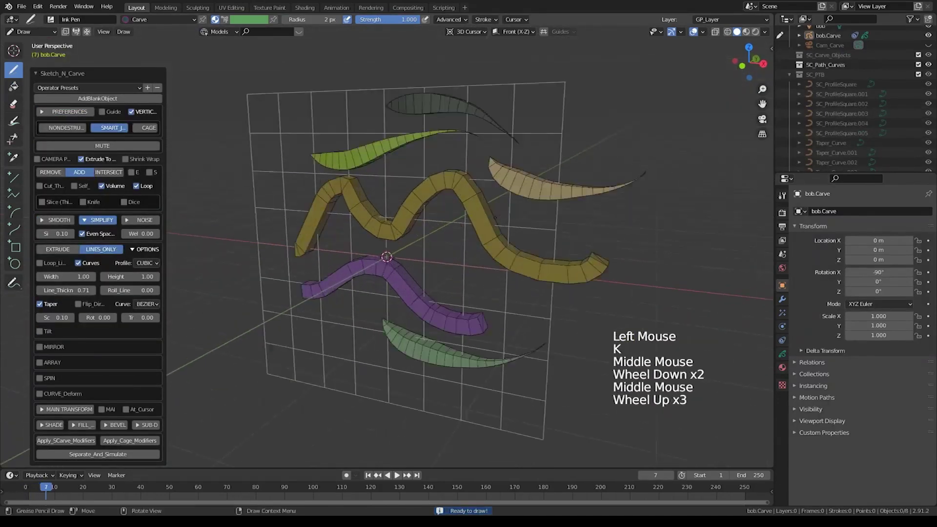
{"action": "scroll", "coordinate": [424, 144], "scroll_direction": "down", "scroll_amount": 1}
{"action": "middle_click_drag", "start_coordinate": [424, 144], "coordinate": [424, 145]}
{"action": "key", "text": "alt+v"}
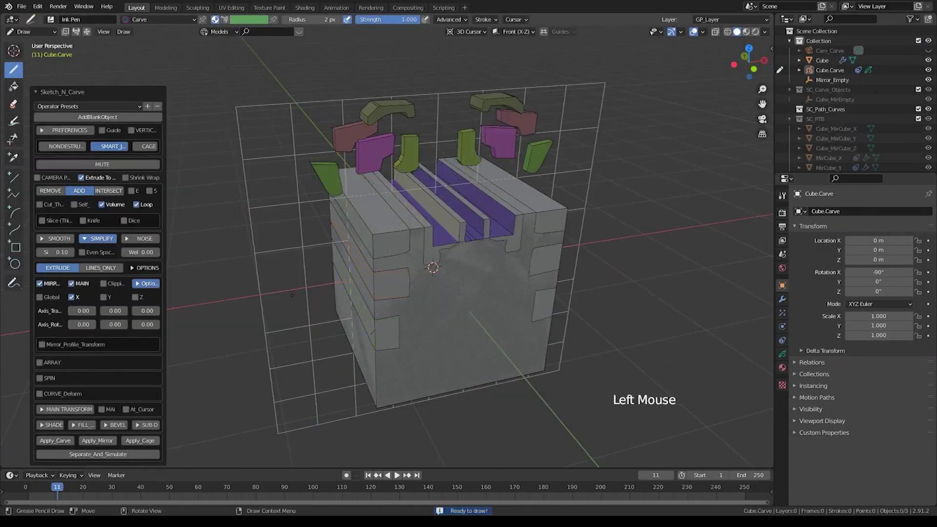
Move the mirrored carve pieces, increase their spin, and finish the rectangle carve.
{"action": "left_click_drag", "start_coordinate": [83, 311], "coordinate": [60, 314]}
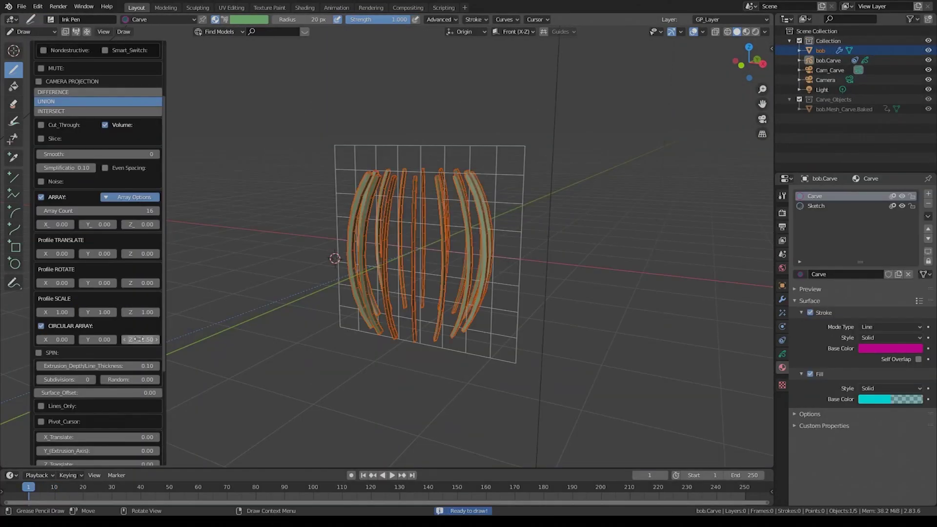
{"action": "left_click_drag", "start_coordinate": [93, 366], "coordinate": [112, 366]}
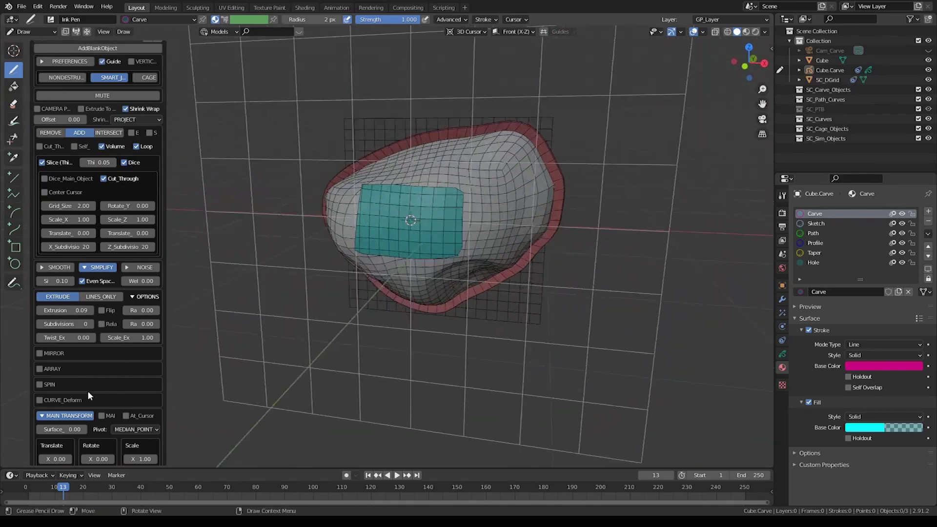
{"action": "double_click", "coordinate": [410, 221]}
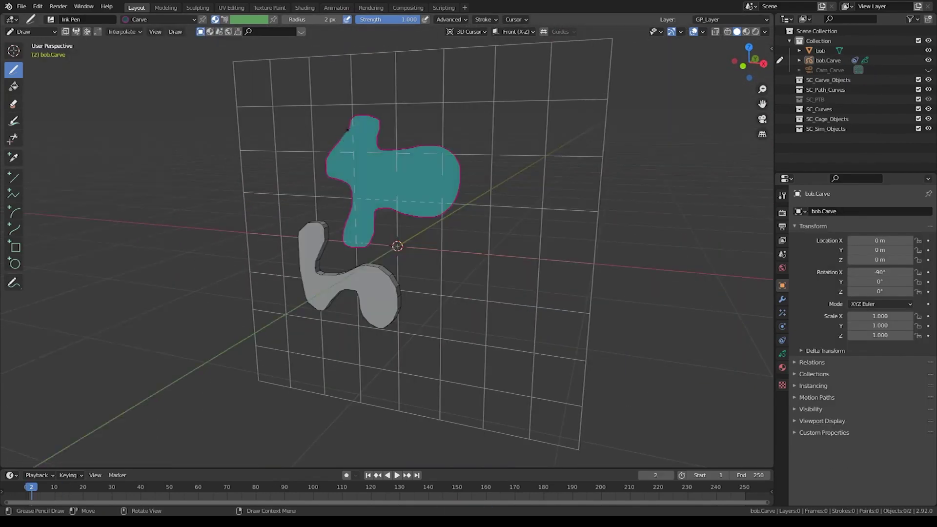
Draw a blob carve stroke and colour the new carve object magenta.
{"action": "left_click_drag", "start_coordinate": [430, 233], "coordinate": [498, 193]}
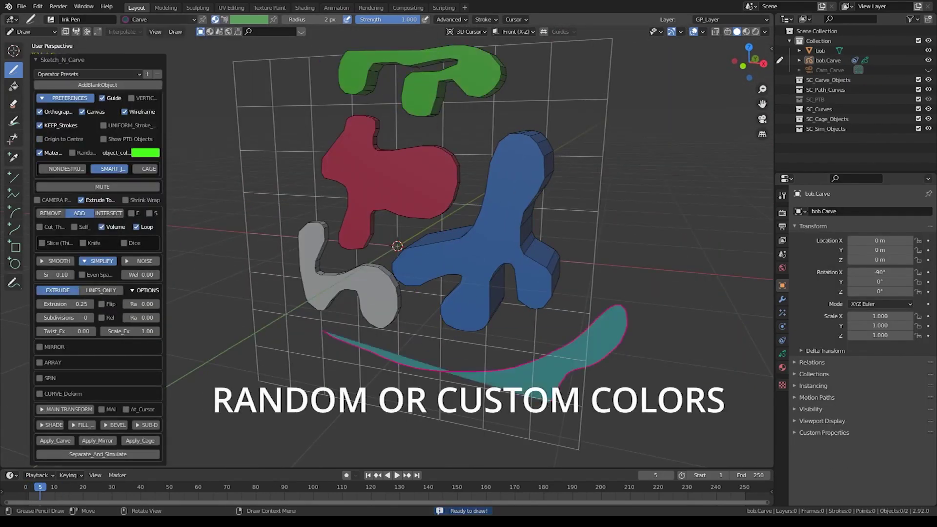
{"action": "left_click", "coordinate": [145, 153]}
{"action": "left_click", "coordinate": [198, 71]}
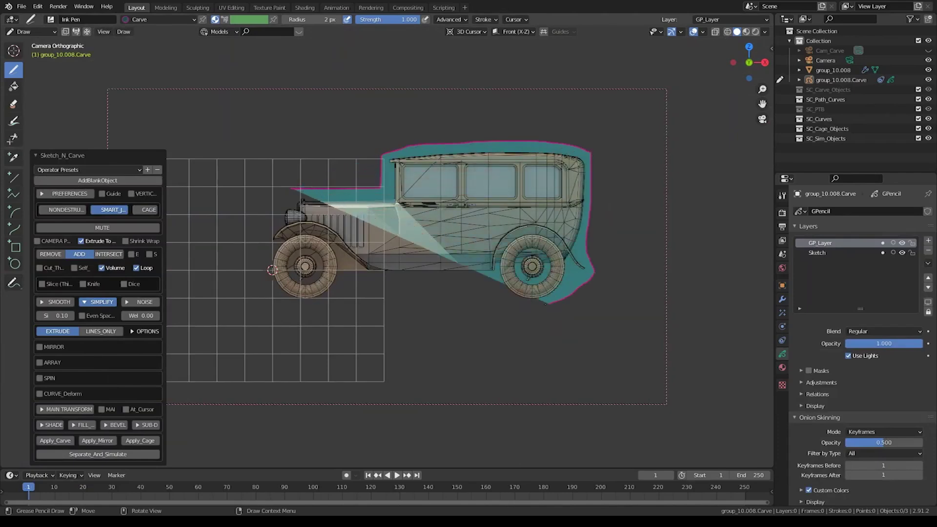
Enter Edit Mode on the car cage and raise the roof vertex.
{"action": "left_click_drag", "start_coordinate": [371, 161], "coordinate": [399, 151], "text": "alt"}
{"action": "middle_click_drag", "start_coordinate": [399, 155], "coordinate": [405, 157]}
{"action": "middle_click_drag", "start_coordinate": [405, 156], "coordinate": [410, 157], "text": "shift"}
{"action": "key", "text": "Tab"}
{"action": "left_click", "coordinate": [466, 146]}
{"action": "key", "text": "g"}
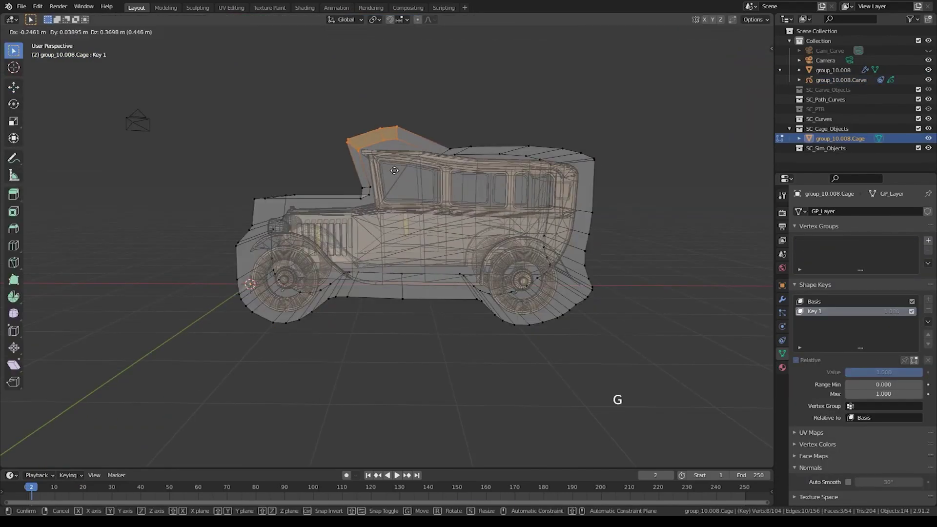
{"action": "left_click", "coordinate": [478, 159]}
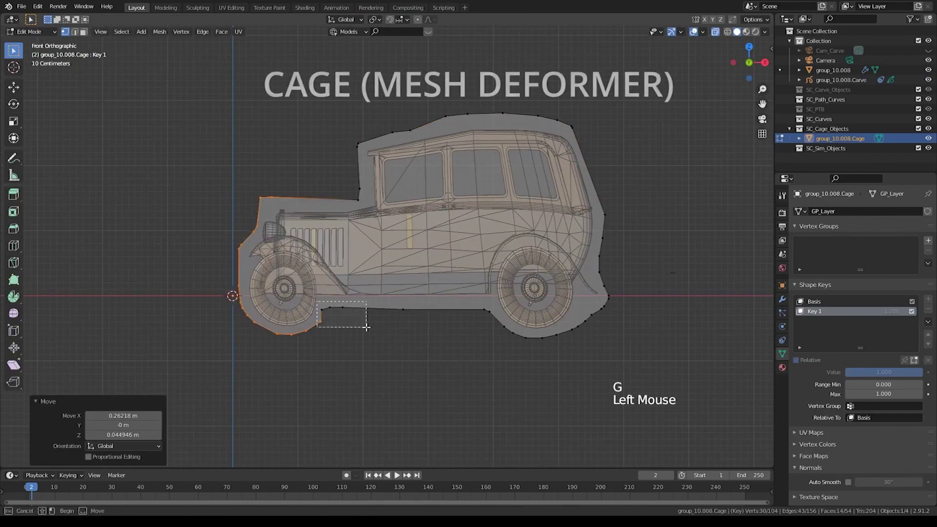
Pull the front vertices with proportional falloff and raise Key 1 to 1.0.
{"action": "key", "text": "g"}
{"action": "left_click", "coordinate": [407, 122]}
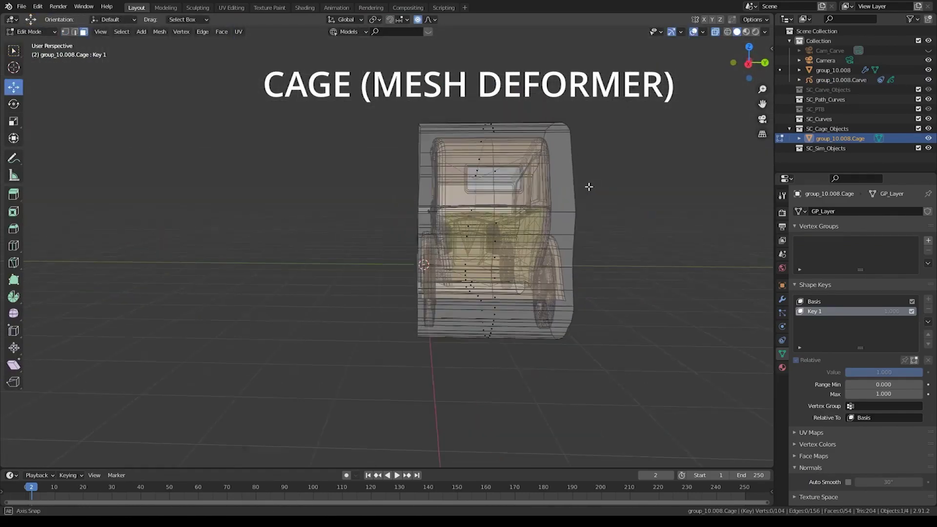
{"action": "middle_click_drag", "start_coordinate": [674, 198], "coordinate": [504, 259]}
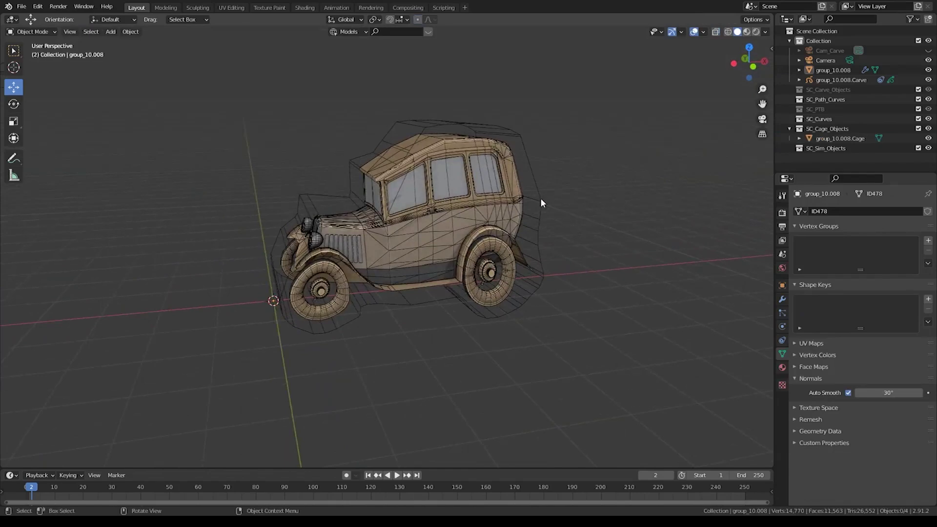
{"action": "left_click", "coordinate": [541, 198]}
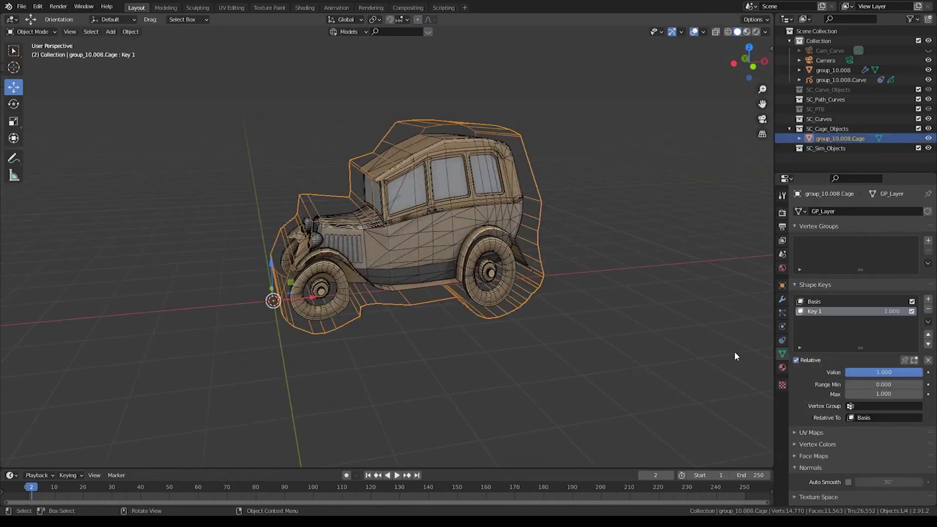
{"action": "left_click_drag", "start_coordinate": [849, 372], "coordinate": [922, 373]}
{"action": "middle_click_drag", "start_coordinate": [439, 244], "coordinate": [390, 253]}
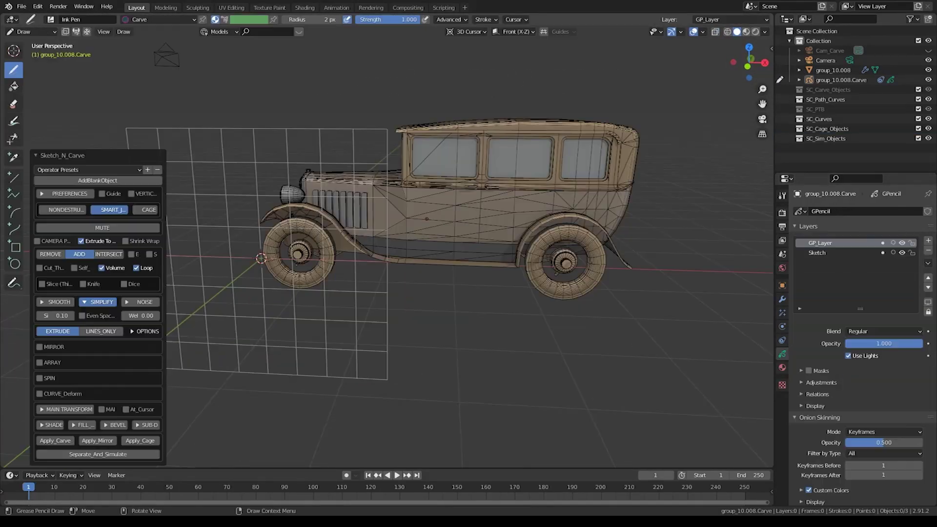
{"action": "middle_click_drag", "start_coordinate": [439, 220], "coordinate": [420, 225]}
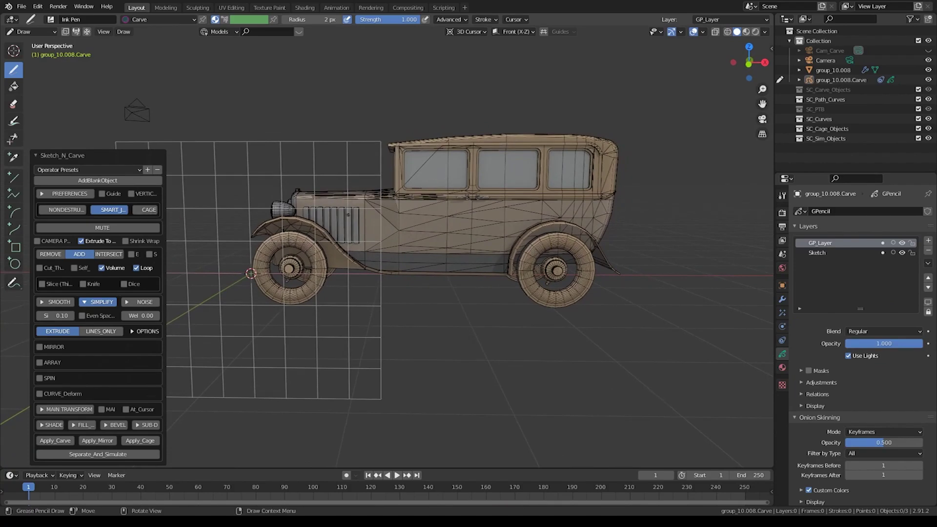
From the camera view, carve the fender outline and pull its cage top vertices.
{"action": "key", "text": "KP_0"}
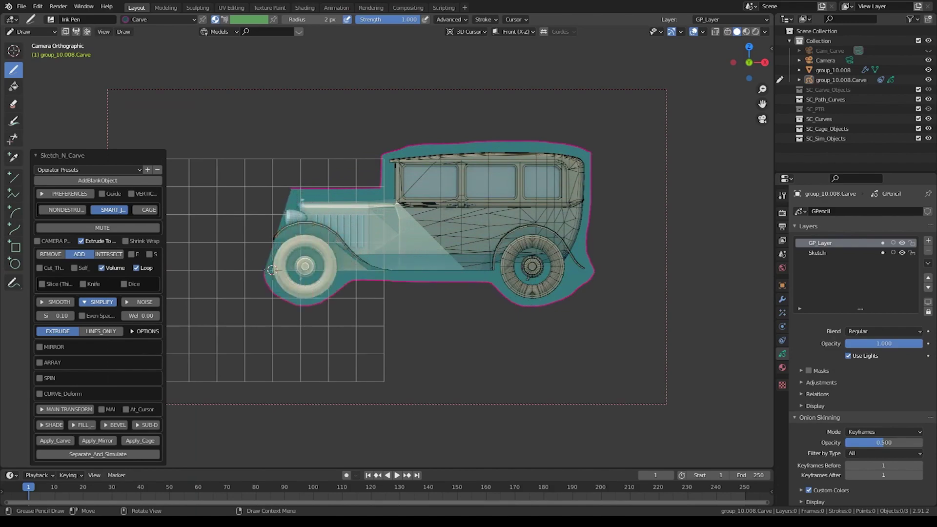
{"action": "key", "text": "k"}
{"action": "left_click", "coordinate": [149, 211]}
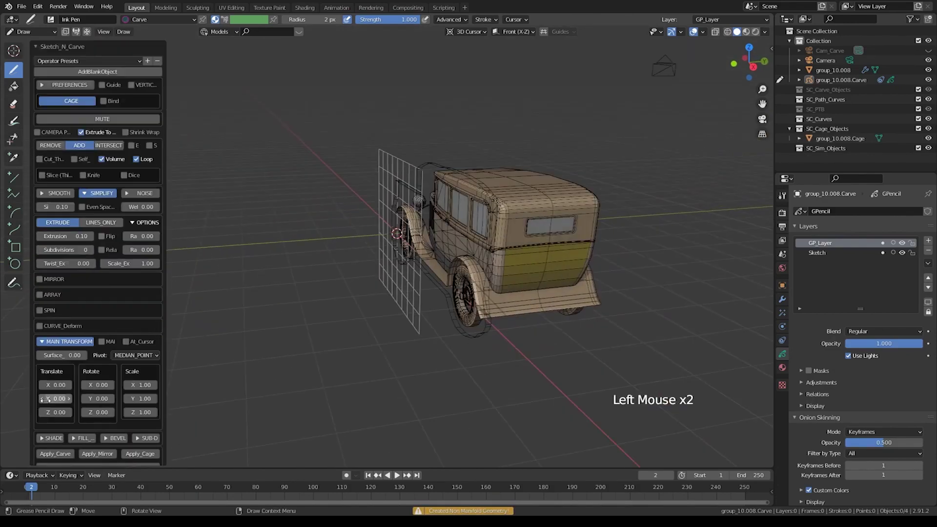
{"action": "key", "text": "KP_3"}
{"action": "key", "text": "KP_1"}
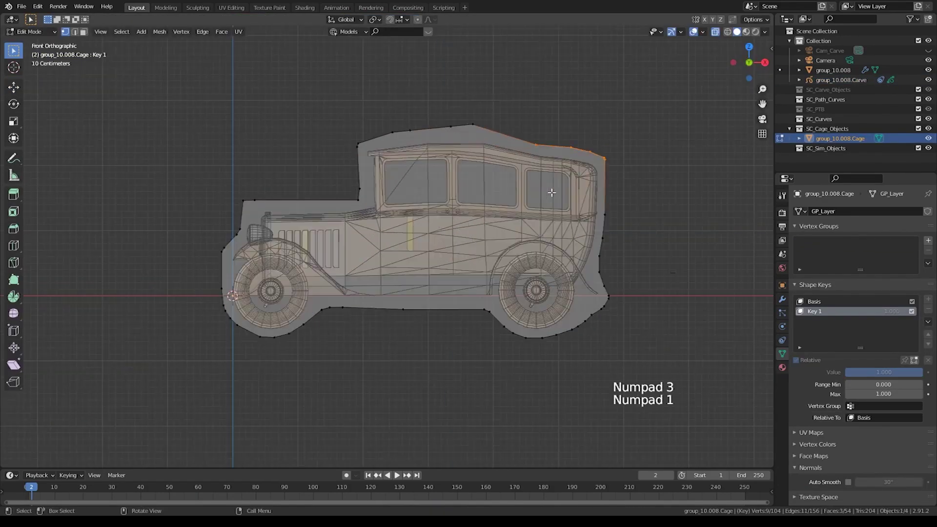
{"action": "left_click_drag", "start_coordinate": [479, 146], "coordinate": [439, 134]}
{"action": "middle_click_drag", "start_coordinate": [439, 134], "coordinate": [422, 155]}
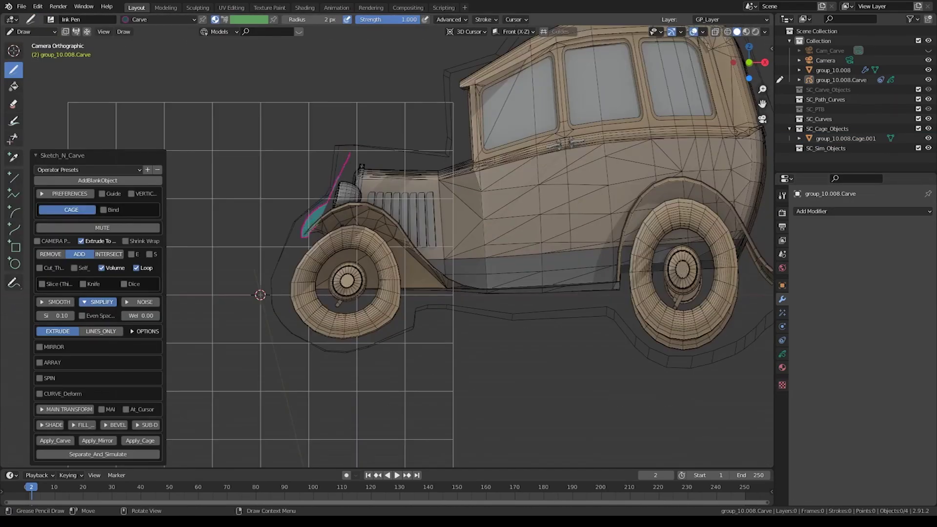
{"action": "key", "text": "KP_0"}
{"action": "scroll", "coordinate": [469, 244], "scroll_direction": "up", "scroll_amount": 2}
{"action": "middle_click_drag", "start_coordinate": [342, 293], "coordinate": [439, 293]}
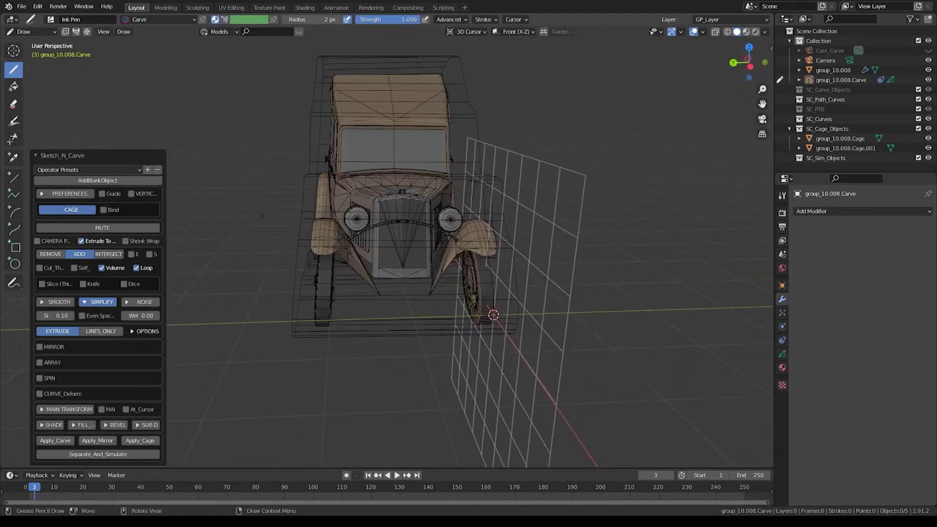
Expand the carve's main transform and extrusion settings while orbiting the car.
{"action": "left_click", "coordinate": [68, 410]}
{"action": "left_click", "coordinate": [145, 250]}
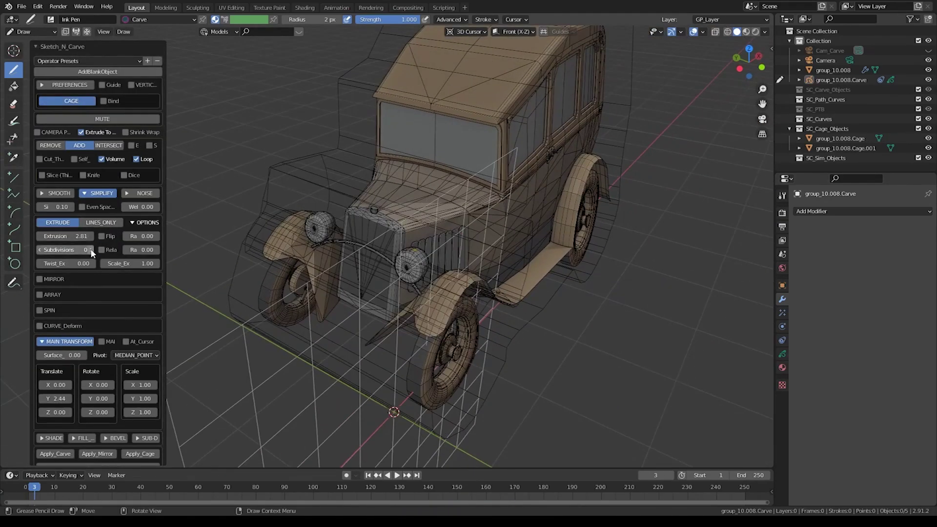
{"action": "scroll", "coordinate": [439, 244], "scroll_direction": "up", "scroll_amount": 1}
{"action": "middle_click_drag", "start_coordinate": [439, 244], "coordinate": [478, 244]}
{"action": "scroll", "coordinate": [439, 244], "scroll_direction": "down", "scroll_amount": 2}
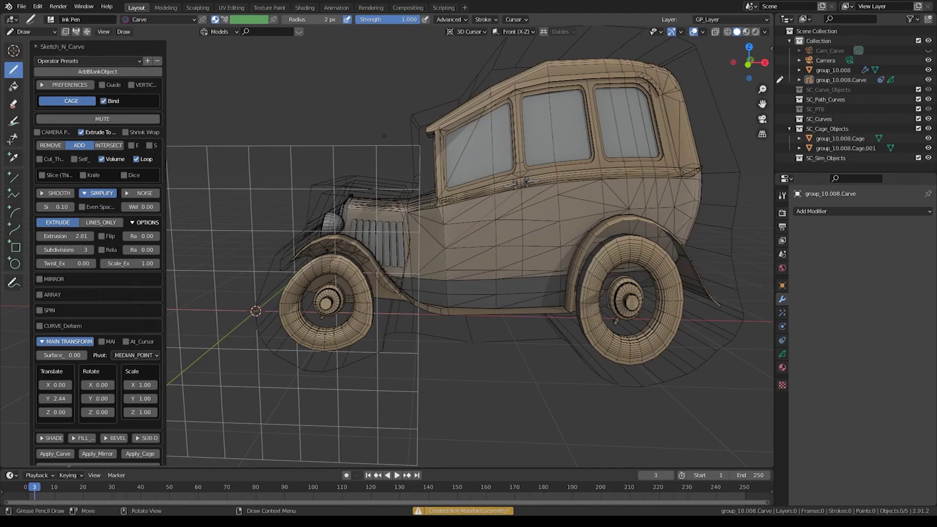
{"action": "mouse_move", "coordinate": [384, 136]}
{"action": "middle_mouse_down"}
{"action": "mouse_move", "coordinate": [341, 185]}
{"action": "mouse_move", "coordinate": [420, 146]}
{"action": "middle_mouse_up"}
Edit the fender cage and move its vertices twice in side view.
{"action": "left_click", "coordinate": [840, 138]}
{"action": "key", "text": "Tab"}
{"action": "left_click", "coordinate": [440, 169]}
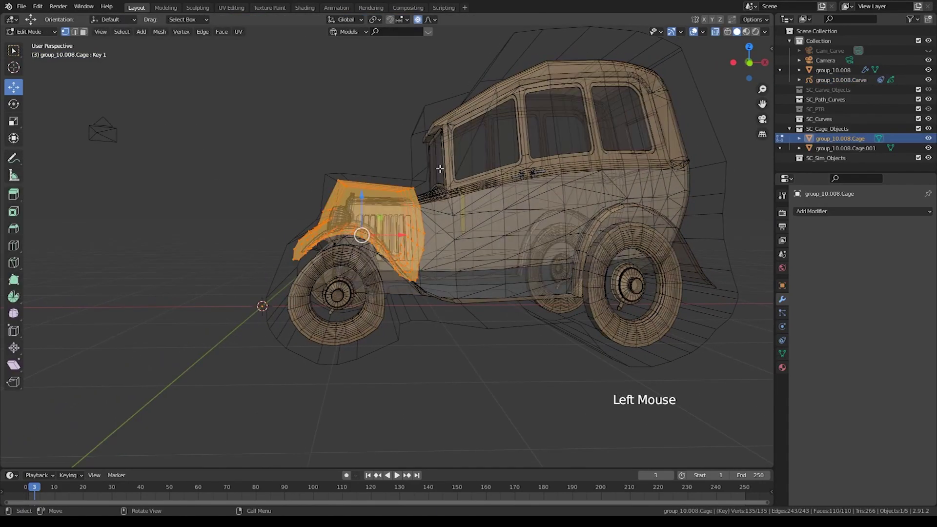
{"action": "key", "text": "KP_3"}
{"action": "key", "text": "g"}
{"action": "left_click", "coordinate": [439, 176]}
{"action": "key", "text": "g"}
{"action": "left_click", "coordinate": [430, 186]}
{"action": "left_click", "coordinate": [365, 193], "text": "alt"}
{"action": "middle_click_drag", "start_coordinate": [430, 186], "coordinate": [488, 219]}
Select the two hood-top faces, scale them up, and stretch them along Y.
{"action": "left_click", "coordinate": [371, 200]}
{"action": "left_click", "coordinate": [405, 205], "text": "shift"}
{"action": "key", "text": "s"}
{"action": "left_click", "coordinate": [618, 397]}
{"action": "scroll", "coordinate": [469, 177], "scroll_direction": "up", "scroll_amount": 1}
{"action": "middle_click_drag", "start_coordinate": [618, 398], "coordinate": [541, 198]}
{"action": "key", "text": "s"}
{"action": "middle_click", "coordinate": [469, 177]}
{"action": "left_click", "coordinate": [488, 186]}
{"action": "scroll", "coordinate": [512, 195], "scroll_direction": "down", "scroll_amount": 2}
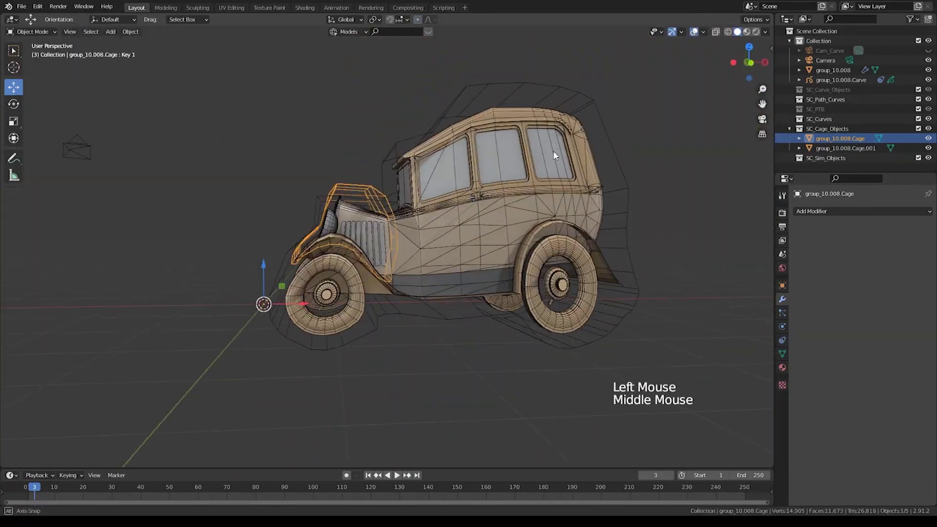
{"action": "middle_click_drag", "start_coordinate": [488, 205], "coordinate": [479, 286]}
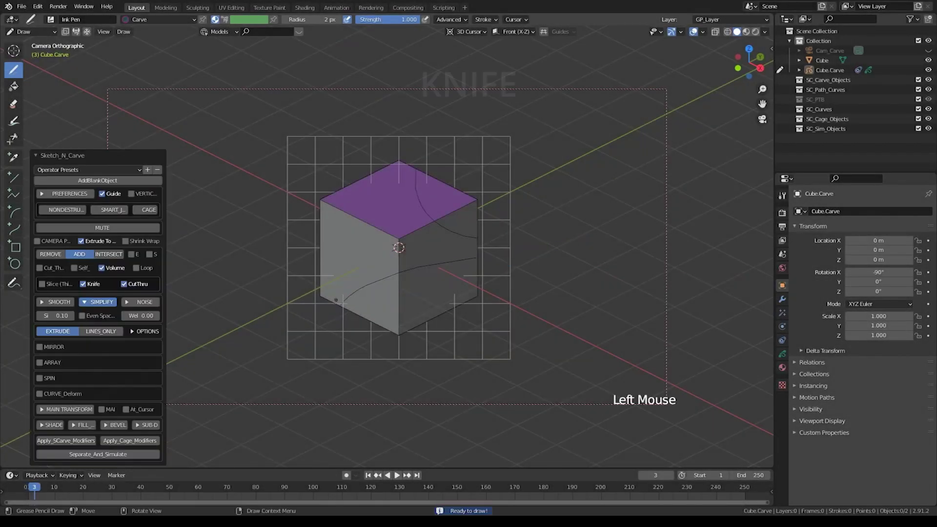
Knife-cut the cube along drawn strokes with Knife and CutThru enabled.
{"action": "left_click_drag", "start_coordinate": [293, 205], "coordinate": [366, 254]}
{"action": "key", "text": "k"}
{"action": "left_click", "coordinate": [448, 249]}
{"action": "key", "text": "k"}
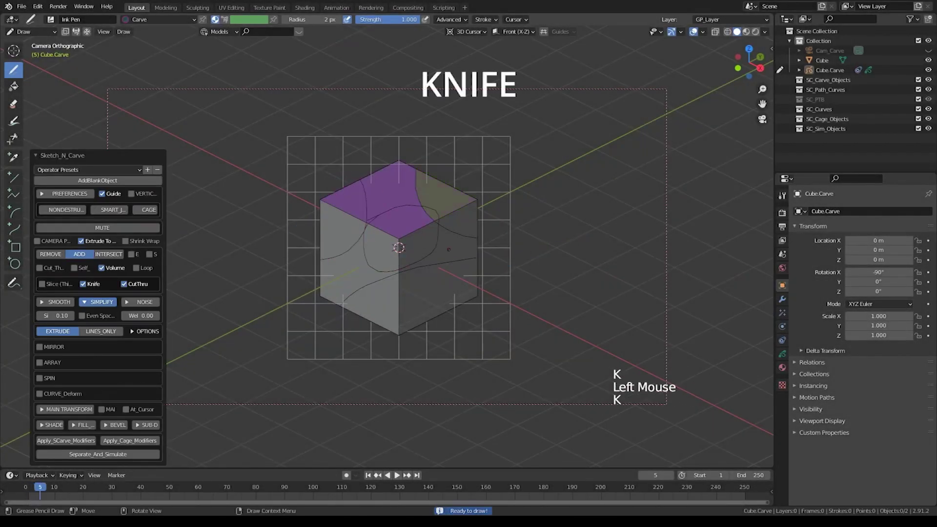
{"action": "middle_click_drag", "start_coordinate": [449, 250], "coordinate": [409, 212]}
{"action": "left_click", "coordinate": [408, 212]}
{"action": "mouse_move", "coordinate": [439, 254]}
{"action": "middle_mouse_down"}
{"action": "mouse_move", "coordinate": [430, 244]}
{"action": "mouse_move", "coordinate": [444, 250]}
{"action": "mouse_move", "coordinate": [402, 247]}
{"action": "mouse_move", "coordinate": [439, 251]}
{"action": "middle_mouse_up"}
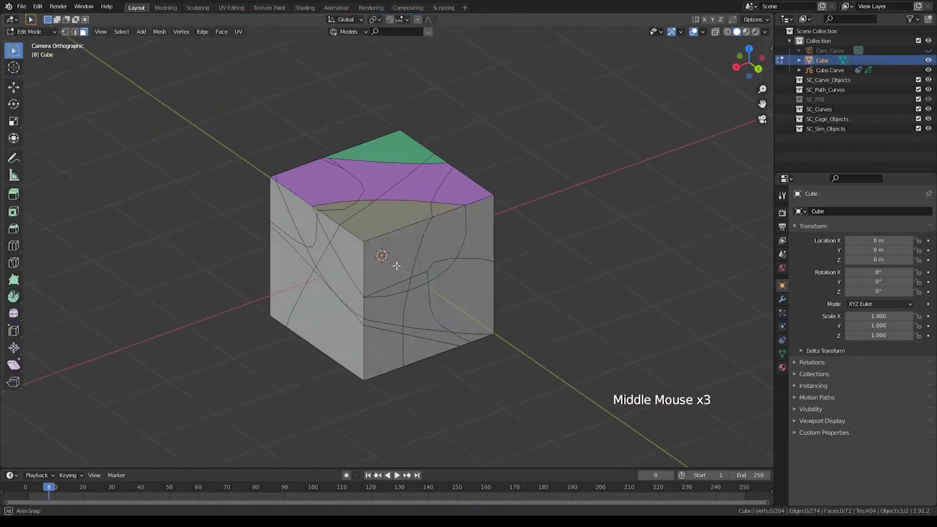
Extrude selected cut faces, then carve a drawn circle into the cube as a round hole.
{"action": "key", "text": "e"}
{"action": "left_click", "coordinate": [337, 229]}
{"action": "key", "text": "e"}
{"action": "left_click", "coordinate": [444, 249]}
{"action": "key", "text": "e"}
{"action": "scroll", "coordinate": [401, 247], "scroll_direction": "down", "scroll_amount": 1}
{"action": "key", "text": "alt+v"}
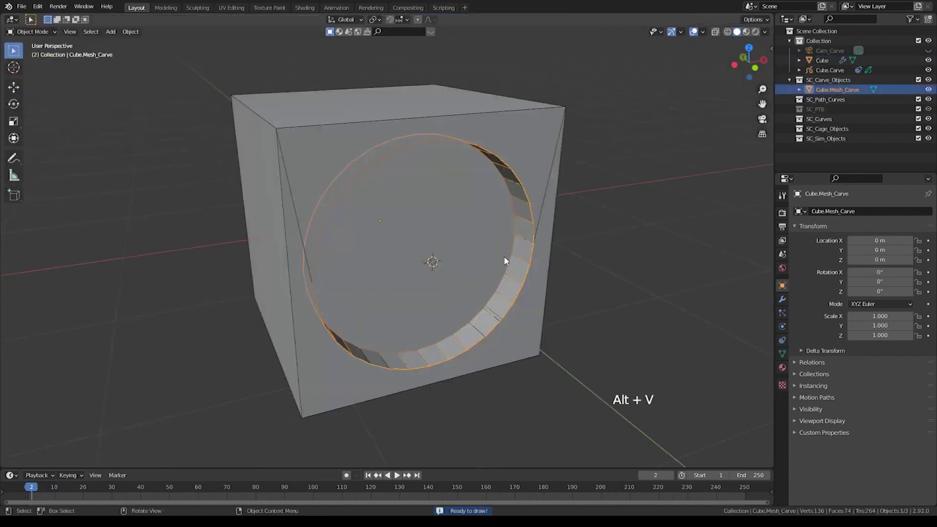
Knife a crossed stroke pattern into the round carver object, splitting it into pieces.
{"action": "left_click_drag", "start_coordinate": [272, 292], "coordinate": [554, 261]}
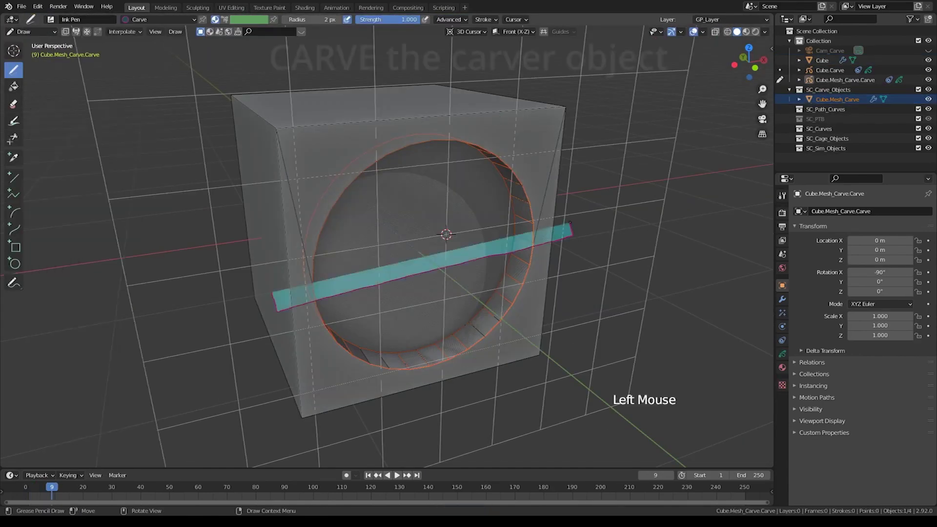
{"action": "key", "text": "k"}
{"action": "left_click_drag", "start_coordinate": [356, 274], "coordinate": [389, 266]}
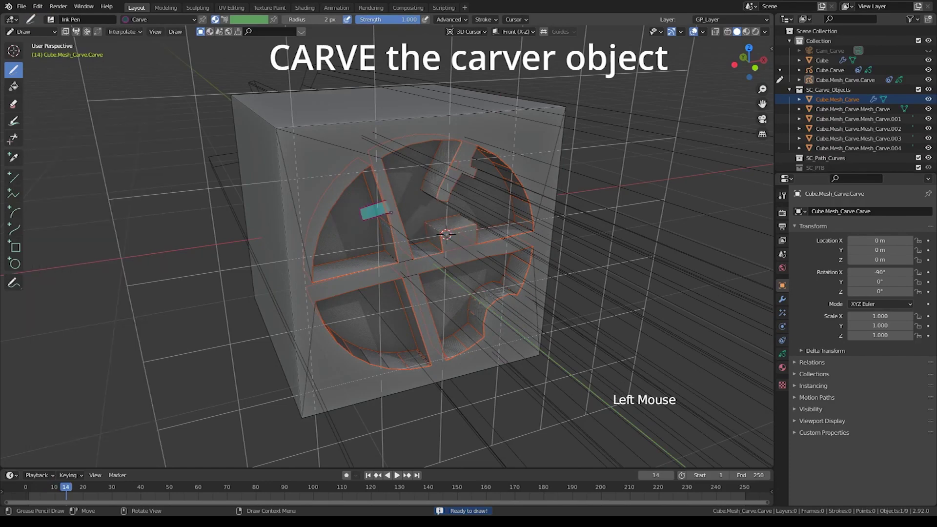